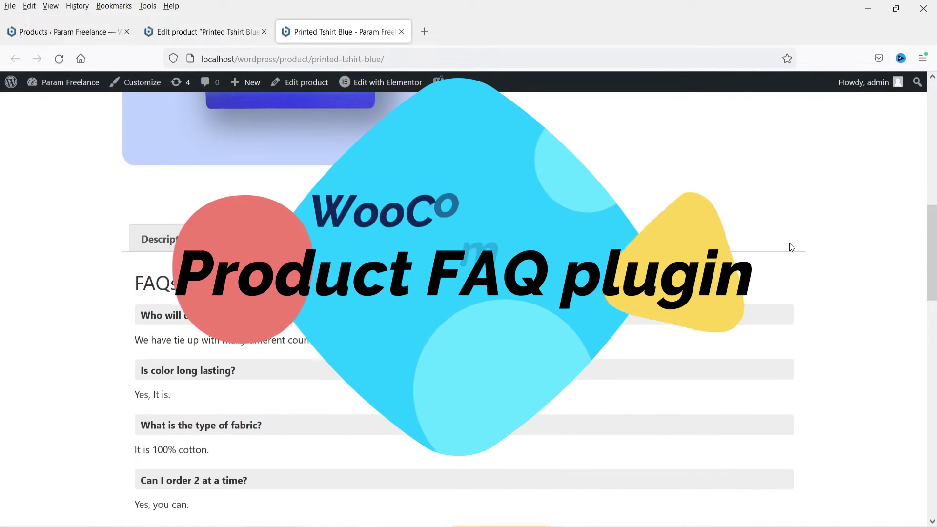
Switch to Printed Tshirt Blue's edit tab and scroll through the existing entries in its Product data FAQs tab
scroll(795, 247, "up", 10)
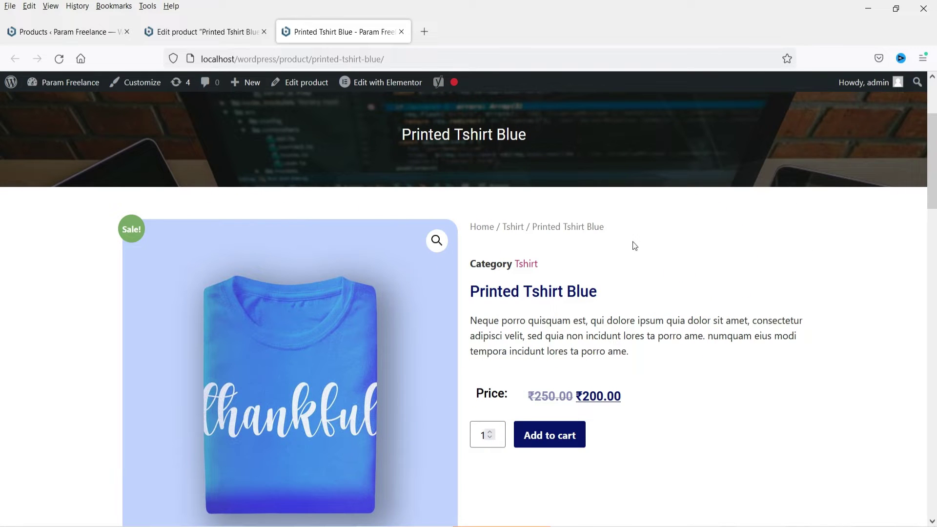
scroll(751, 217, "down", 7)
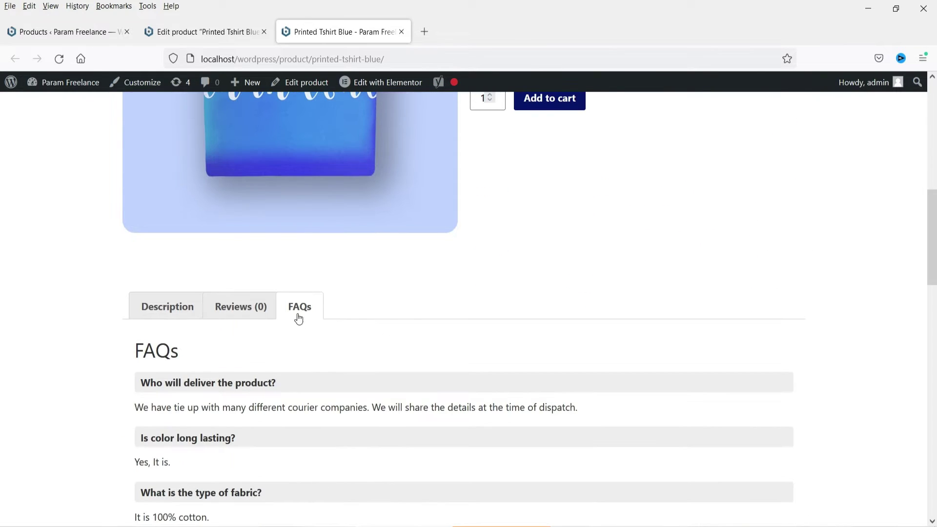
scroll(477, 272, "down", 2)
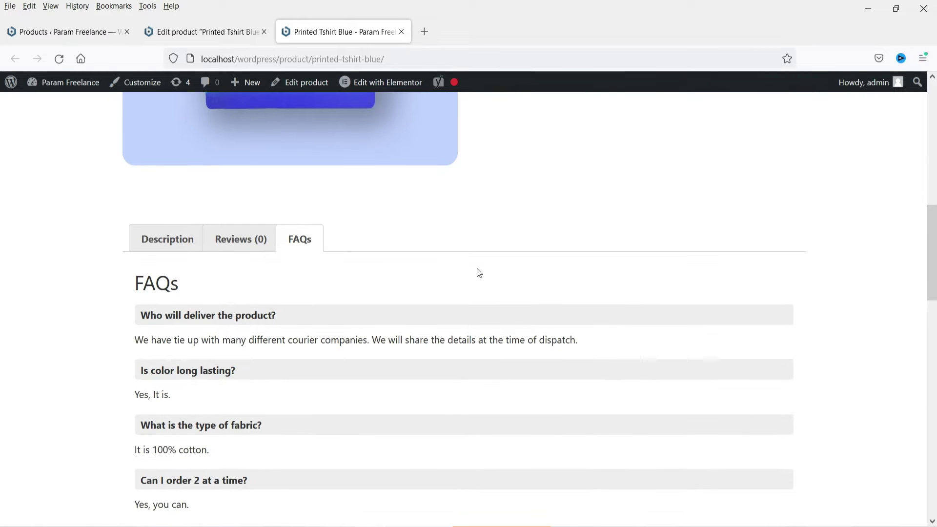
scroll(482, 269, "down", 3)
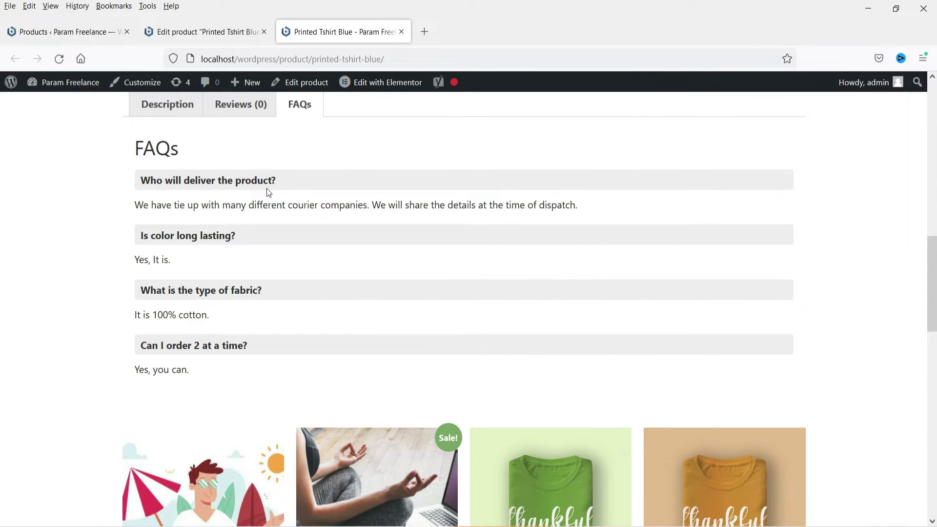
left_click(218, 38)
scroll(592, 293, "down", 10)
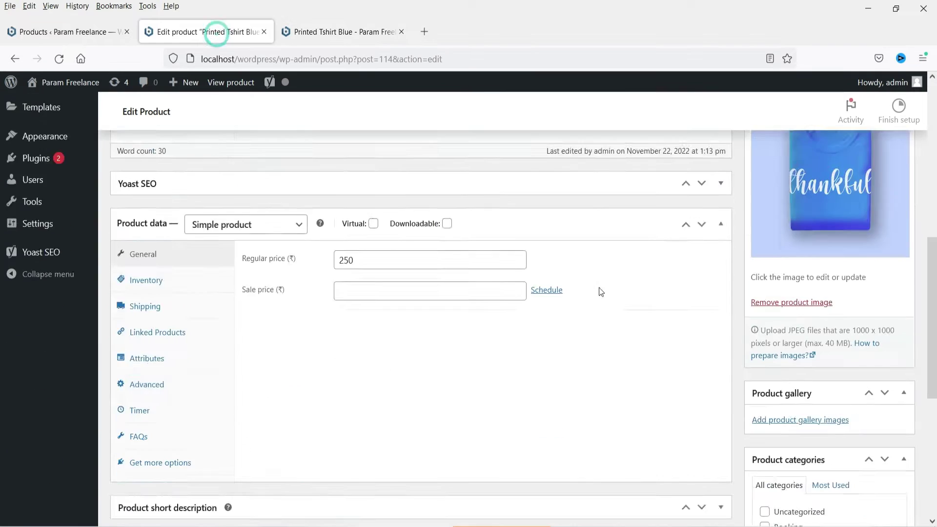
left_click(178, 237)
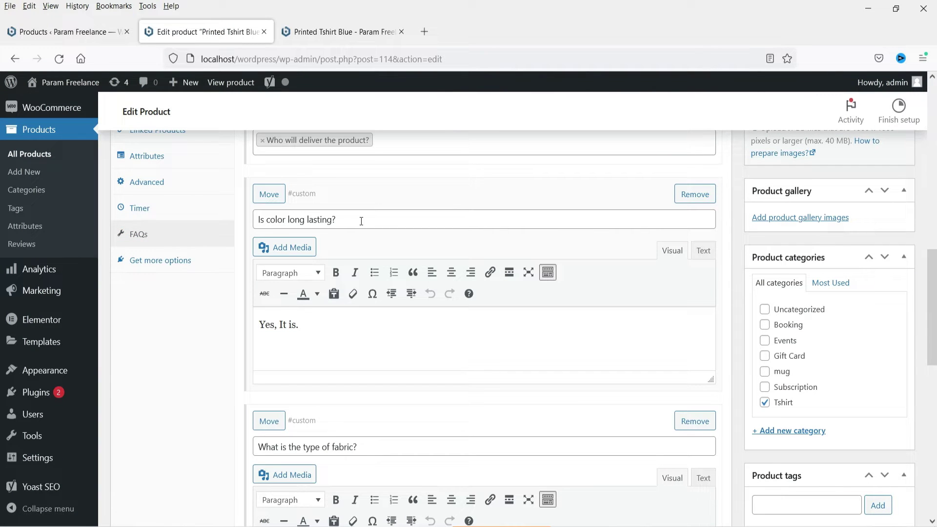
scroll(451, 308, "down", 10)
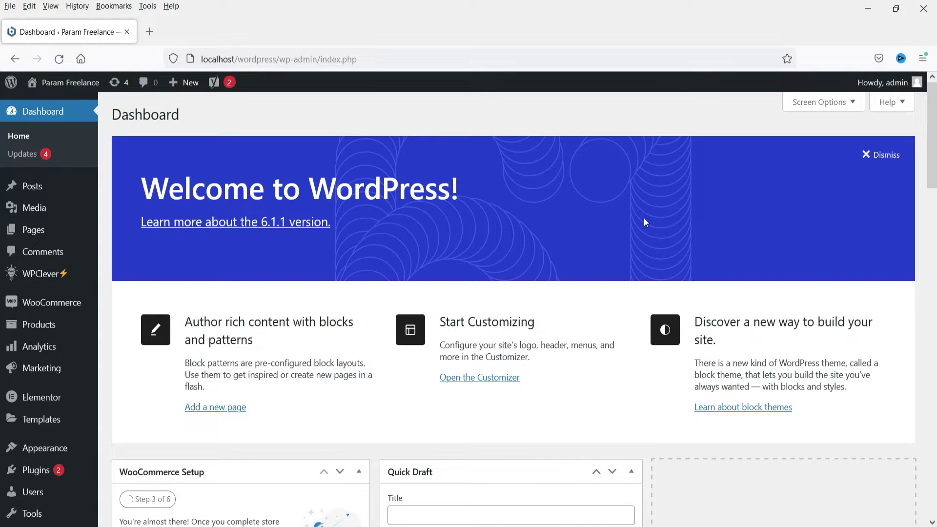
Search Add New Plugins for 'wpc product faq for woocommerce', then install and activate WPC Product FAQs
mouse_move(37, 470)
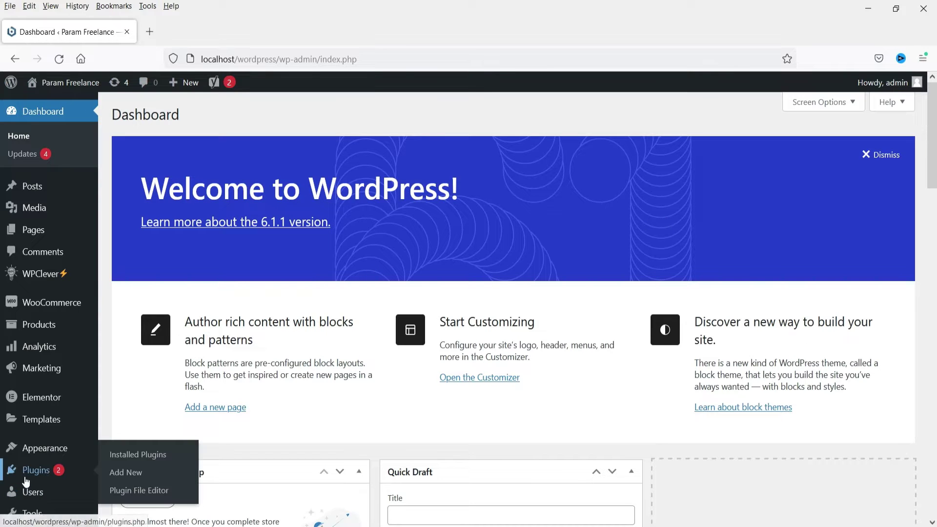
left_click(128, 473)
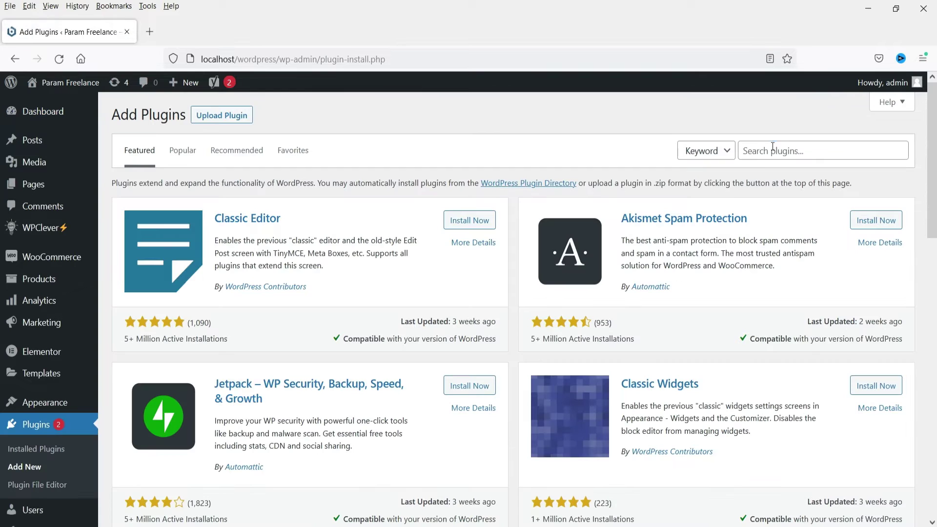
left_click(773, 147)
type("wpc")
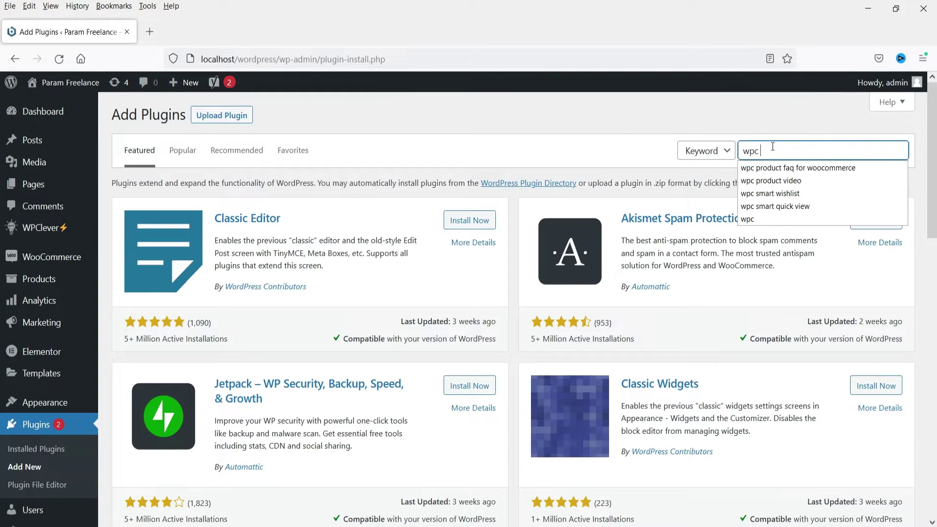
type(" product")
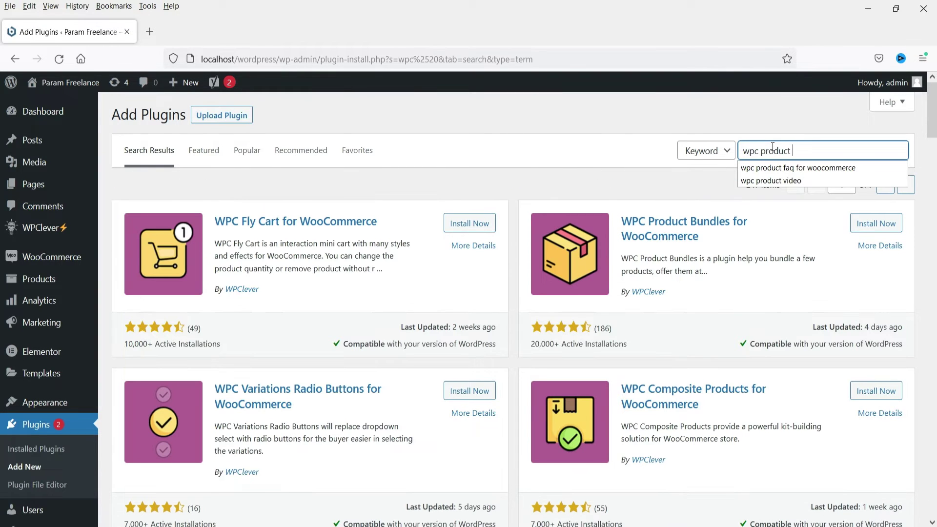
type(" faq for woocommerce")
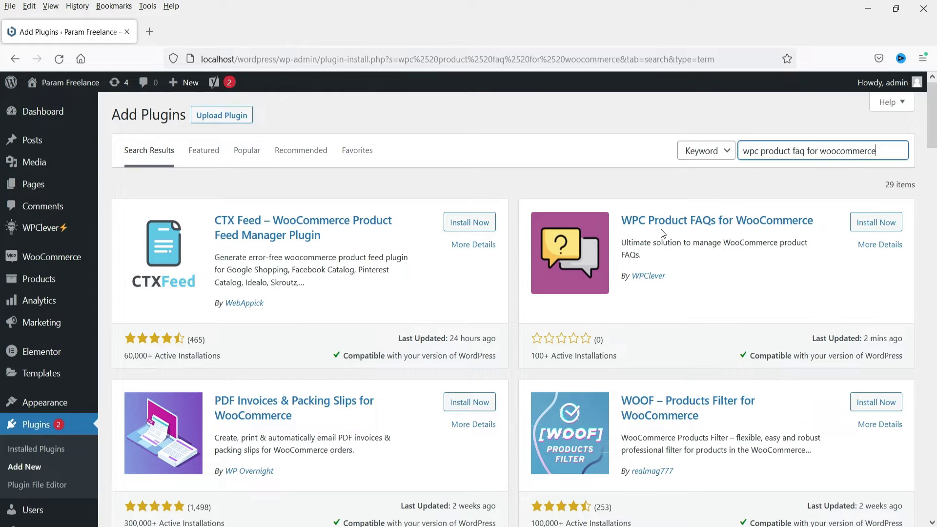
left_click(878, 224)
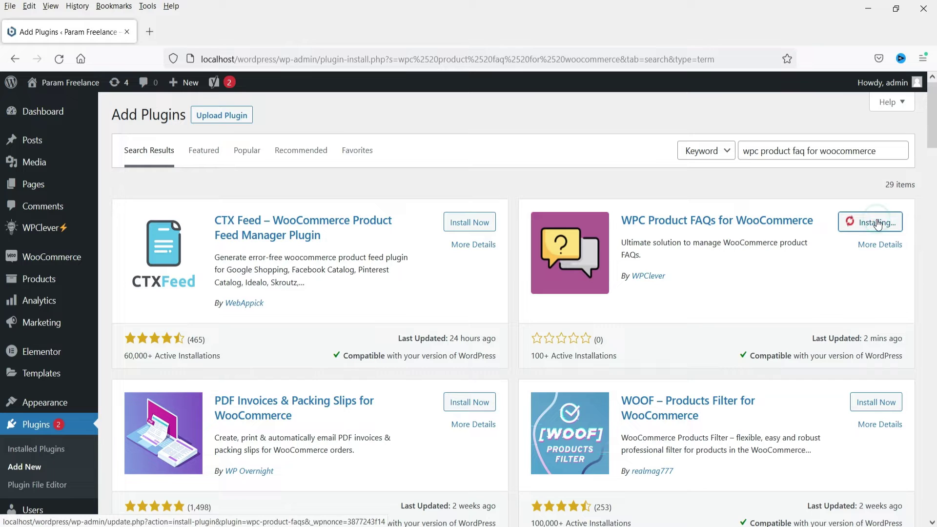
left_click(877, 224)
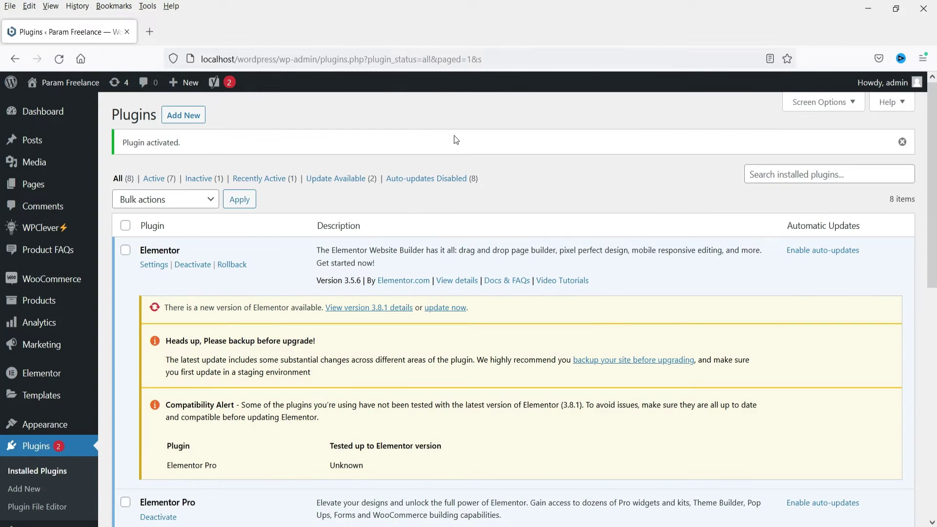
Open WPClever > Product FAQs, go to the empty Global FAQs list, and start a new global FAQ
mouse_move(47, 227)
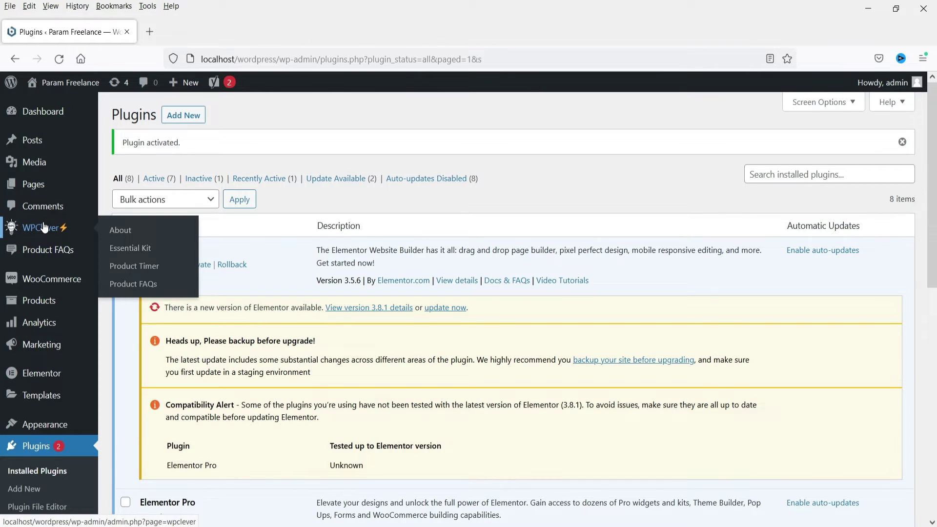
left_click(139, 285)
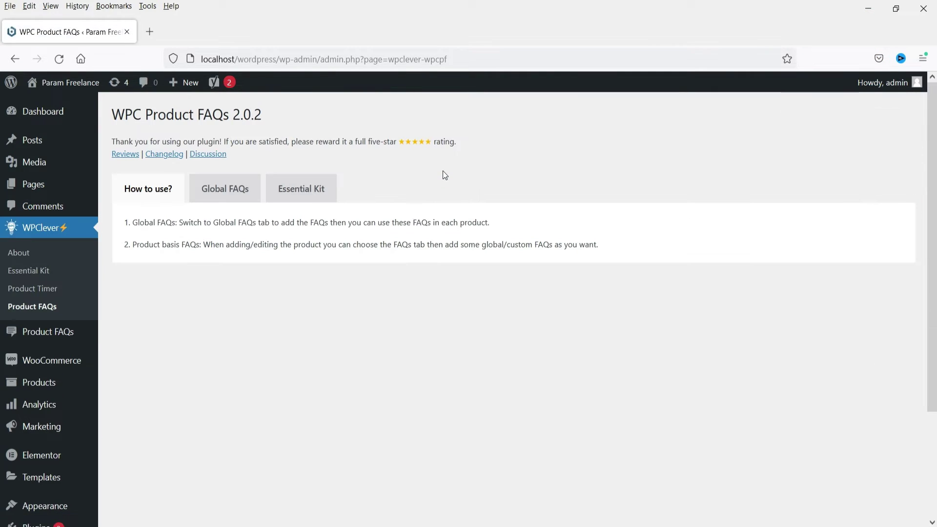
left_click(222, 192)
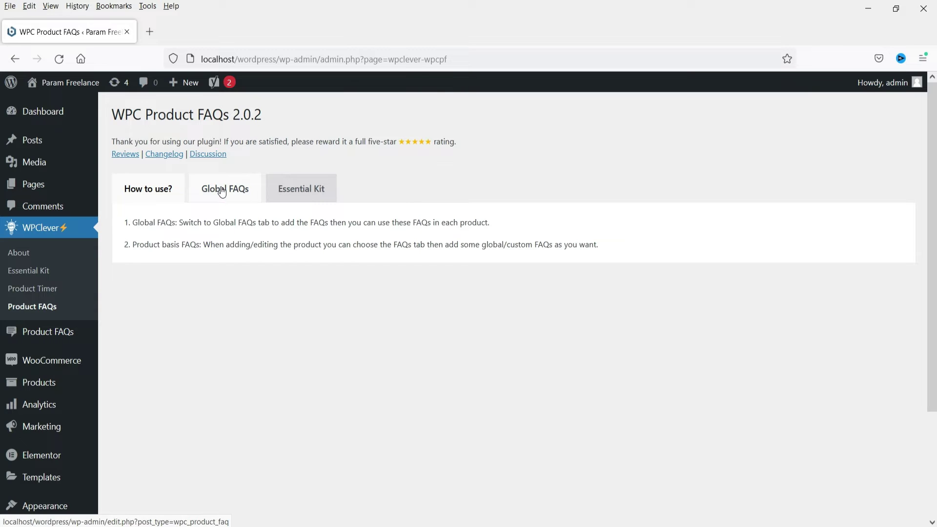
left_click(222, 191)
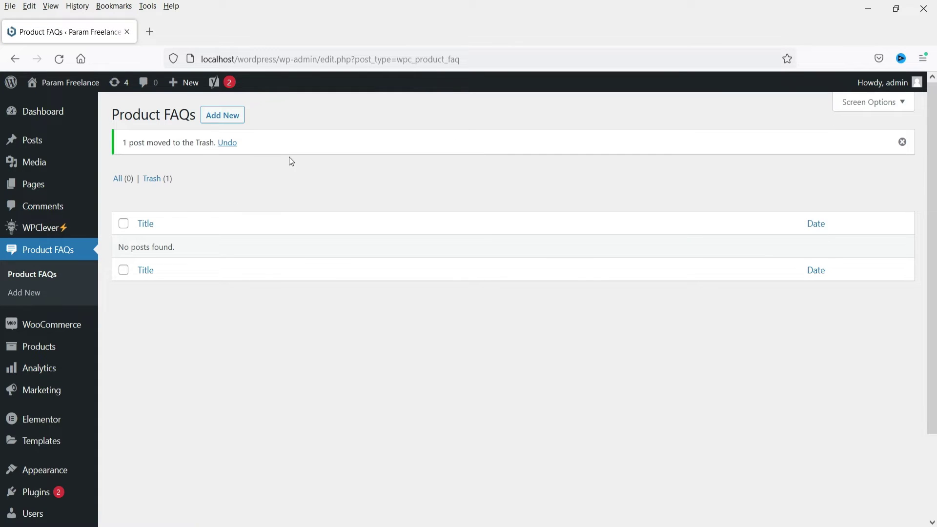
left_click(231, 121)
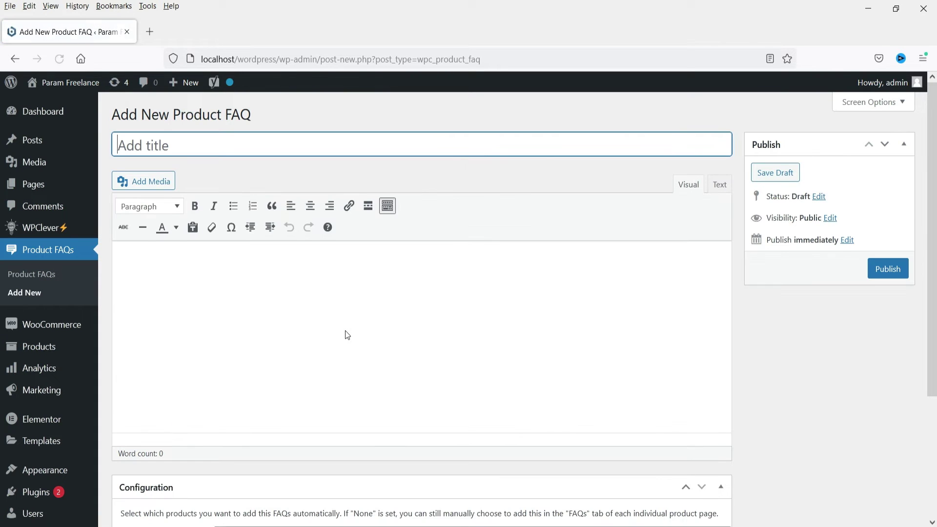
Publish the global FAQ 'Who will deliver the product' with the courier-companies dispatch answer
type("Who")
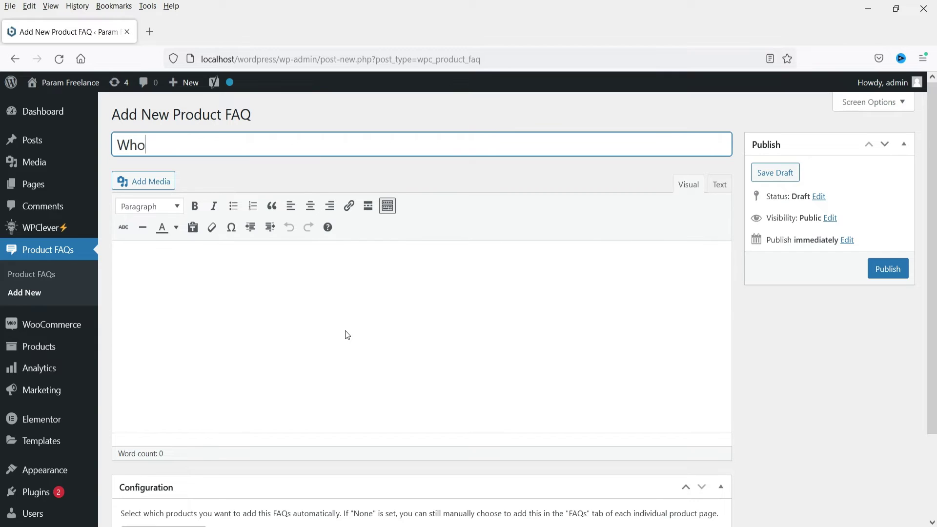
type(" will deliver the product?")
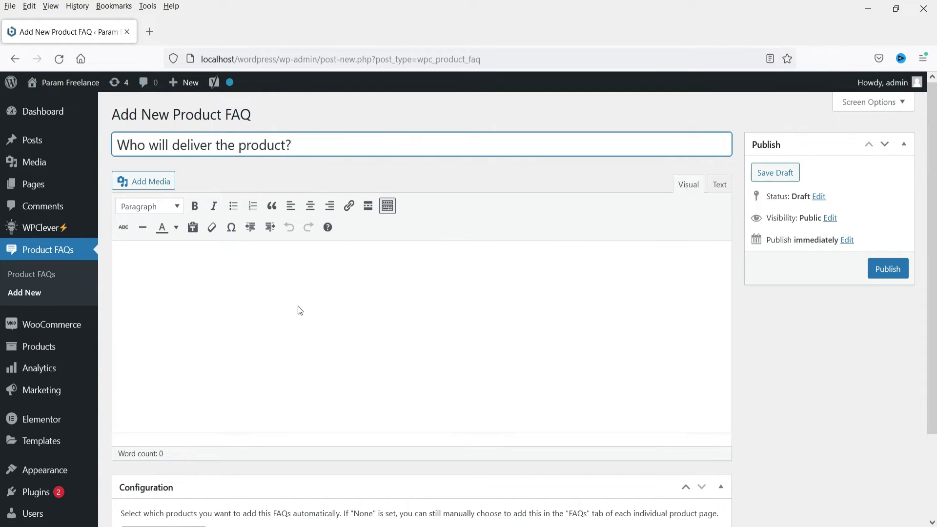
left_click(300, 311)
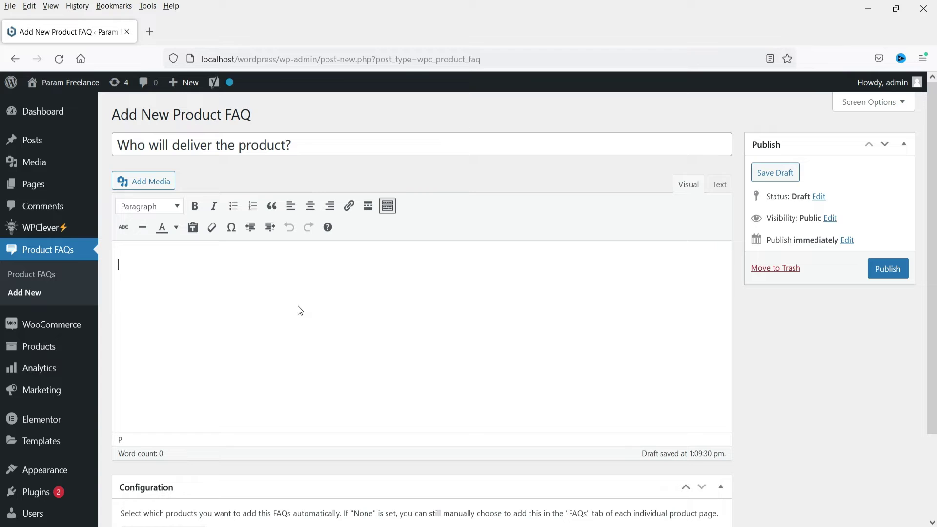
type("We have tie up with many different courier comanies. We will share the details at the time of dispatch.")
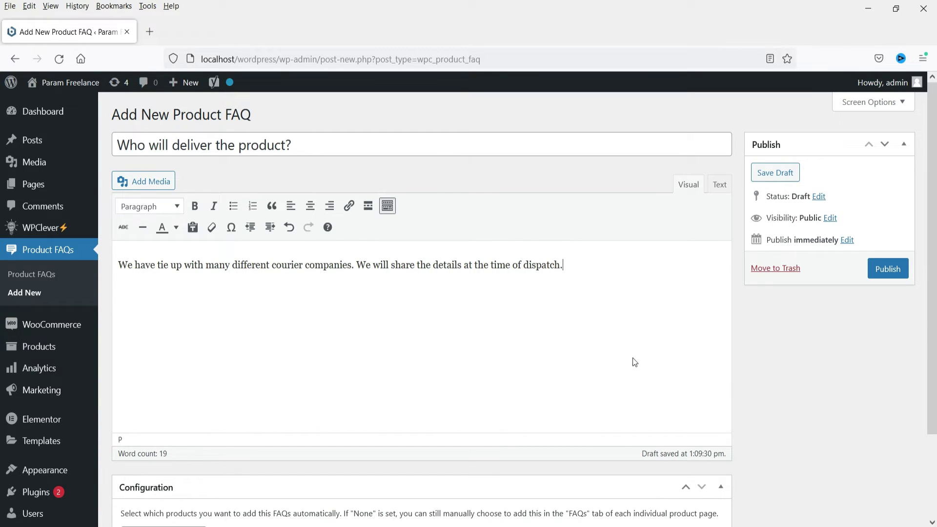
left_click(888, 269)
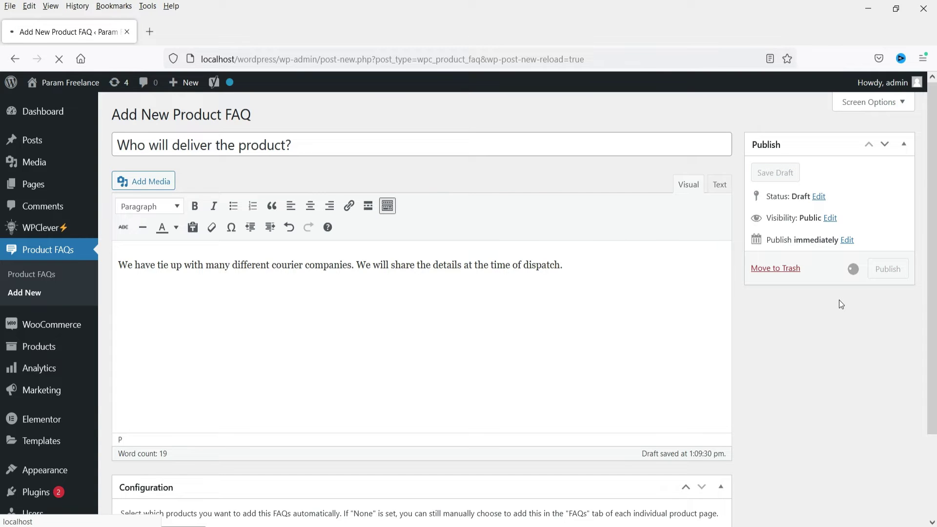
left_click(54, 282)
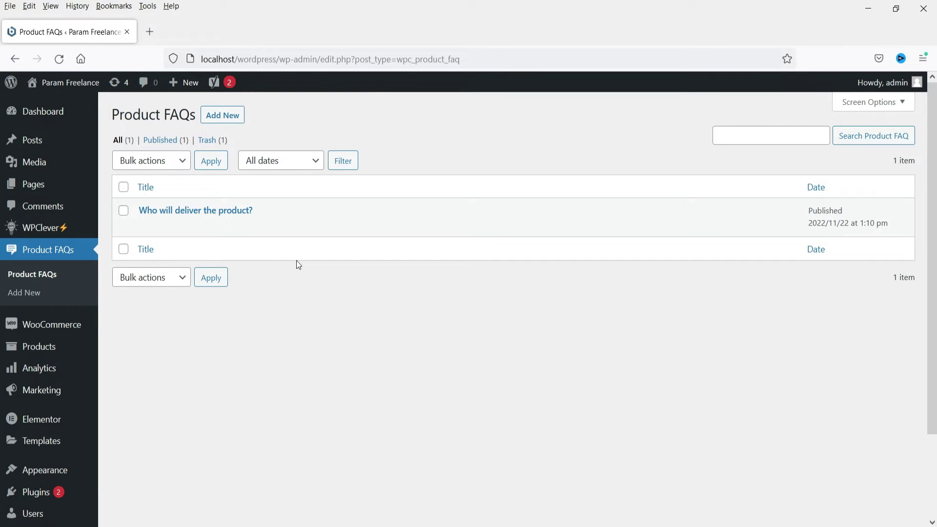
left_click(38, 346)
Open Printed Tshirt Blue's storefront page in a new tab and look it over
scroll(359, 246, "down", 5)
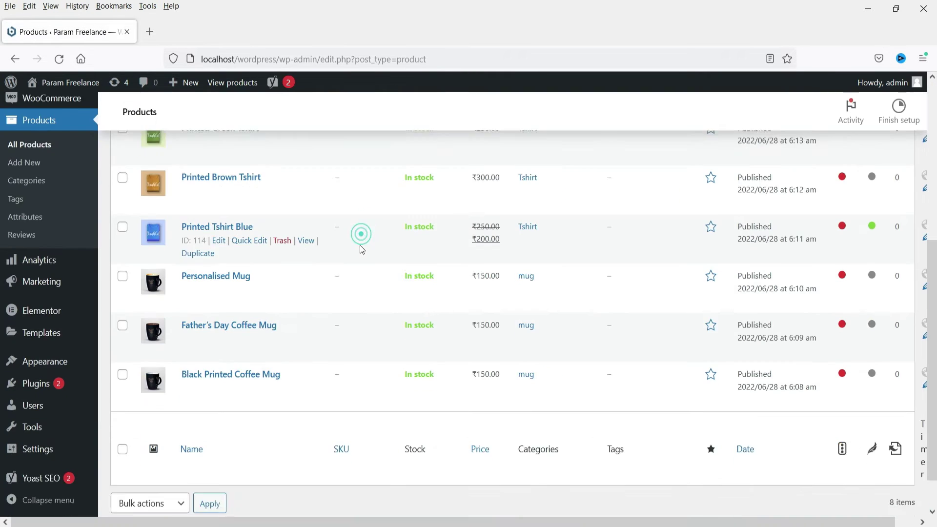
scroll(346, 244, "up", 2)
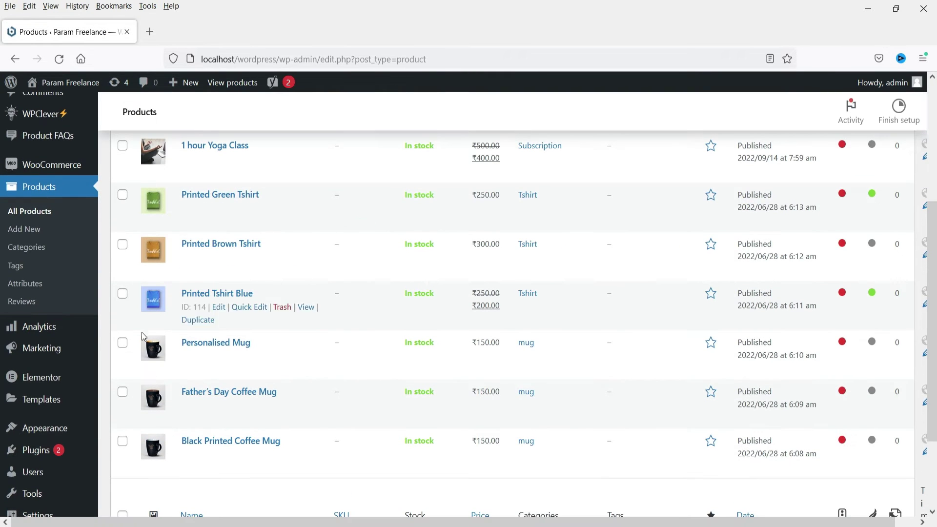
left_click(307, 308)
right_click(307, 308)
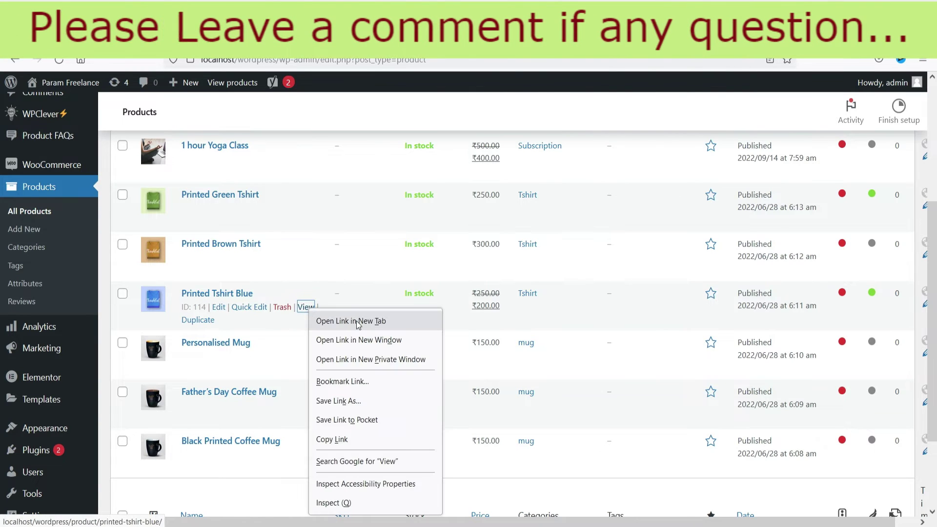
left_click(351, 315)
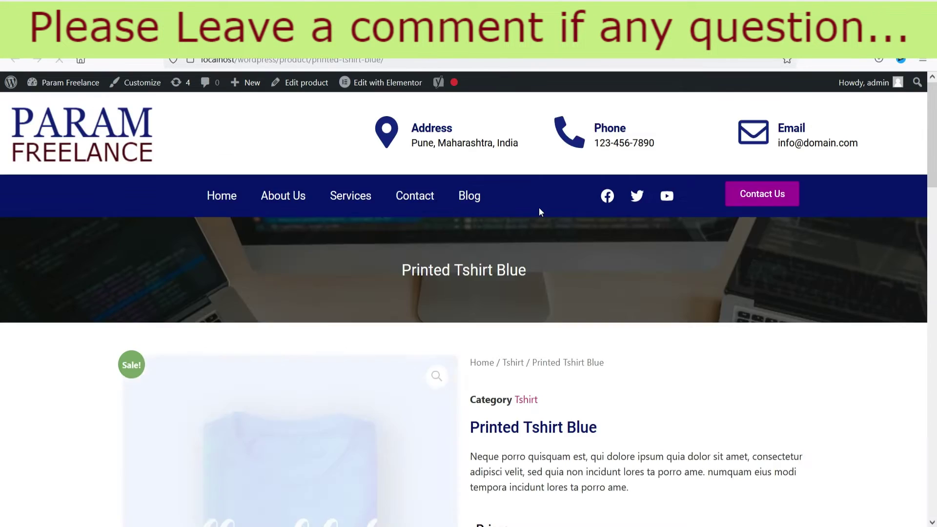
scroll(539, 209, "down", 6)
scroll(494, 210, "up", 5)
scroll(760, 241, "down", 5)
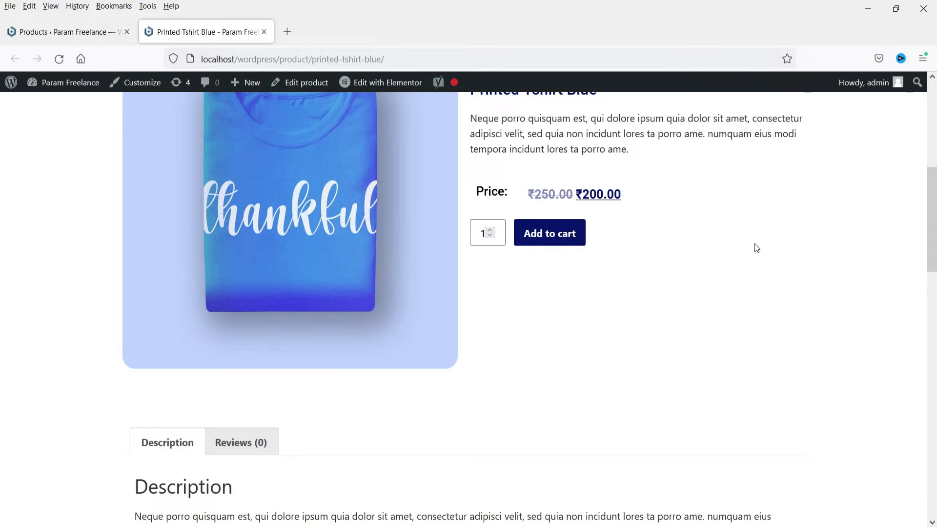
scroll(756, 247, "up", 7)
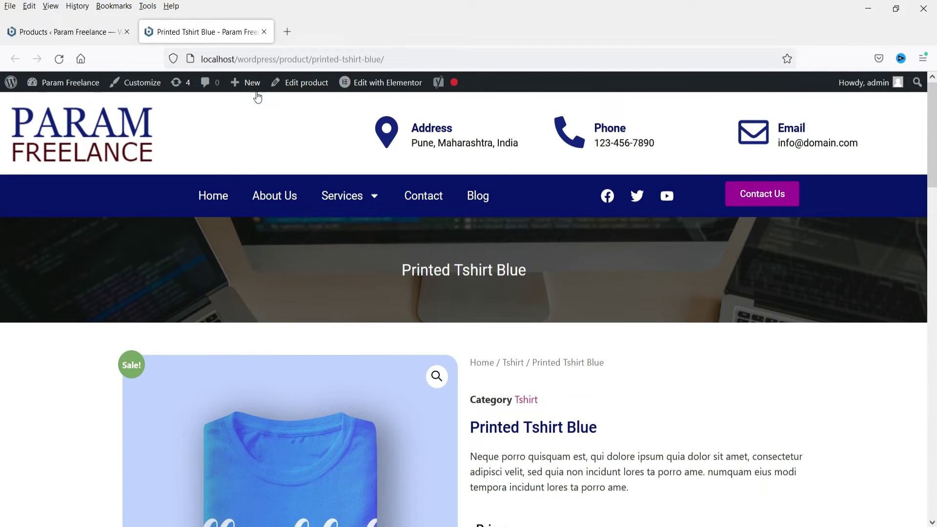
Open Printed Tshirt Blue for editing from the storefront admin bar
mouse_move(253, 89)
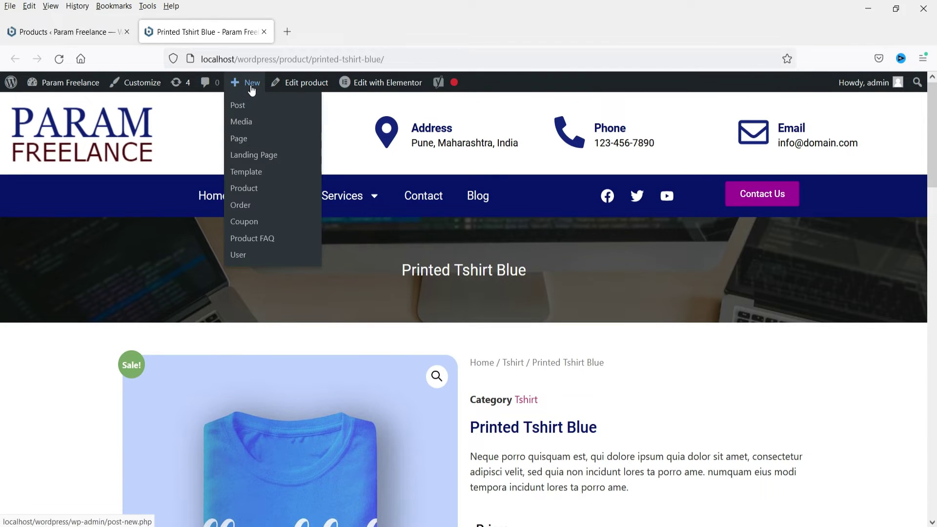
left_click(300, 84)
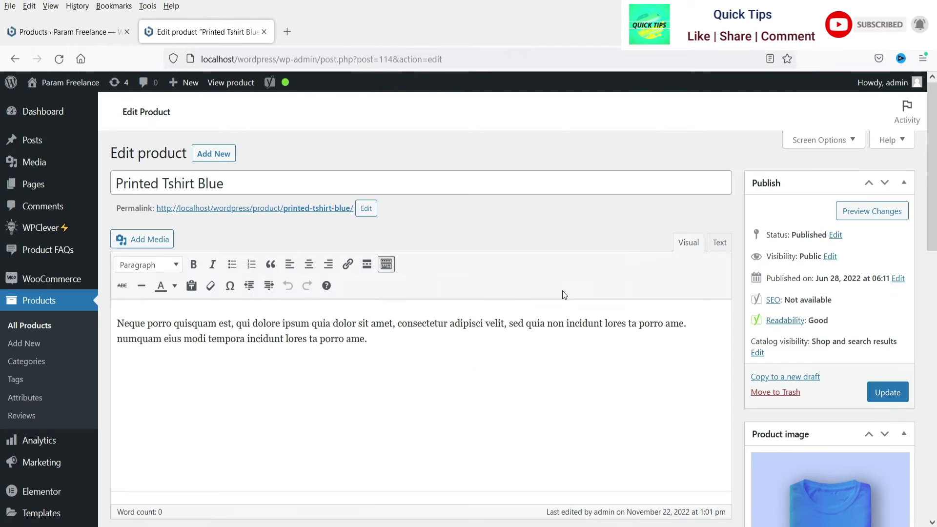
scroll(563, 291, "down", 7)
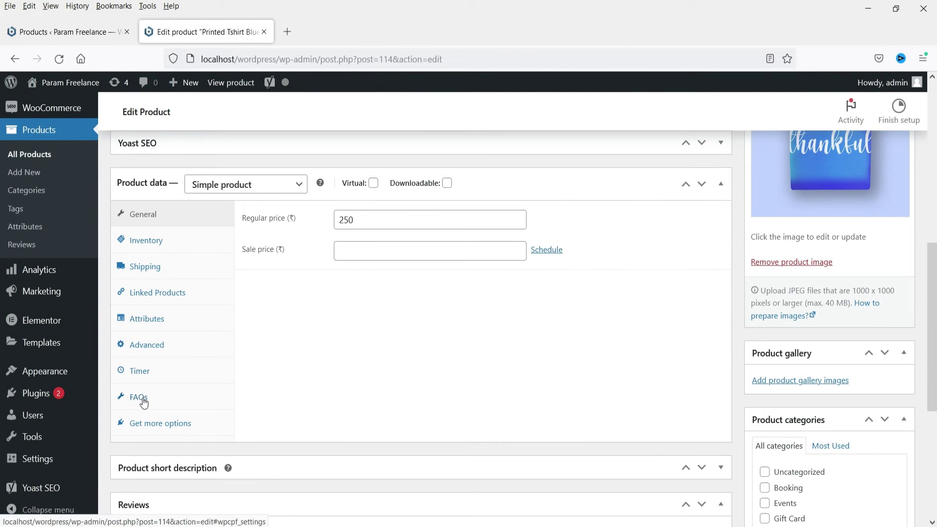
In the product's FAQs tab, add the global FAQ 'Who will deliver the product?' found by searching 'delive'
left_click(141, 399)
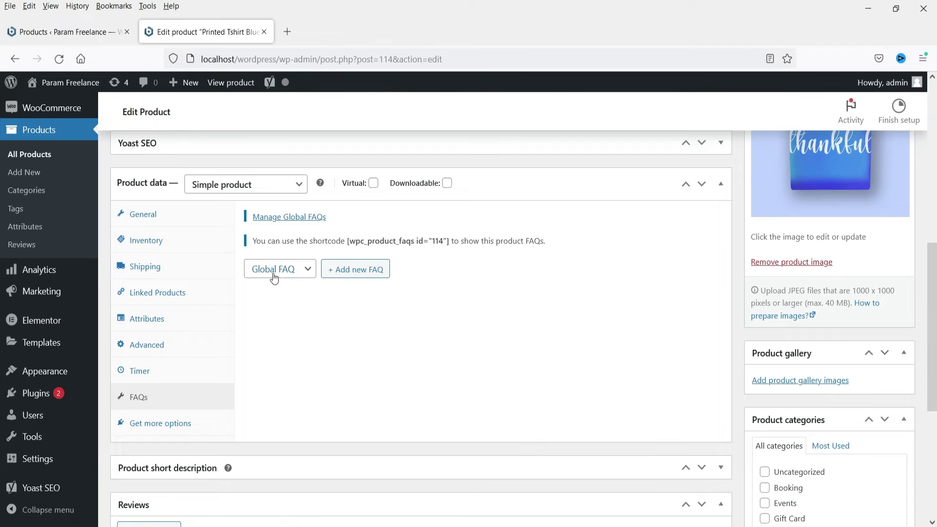
left_click(352, 275)
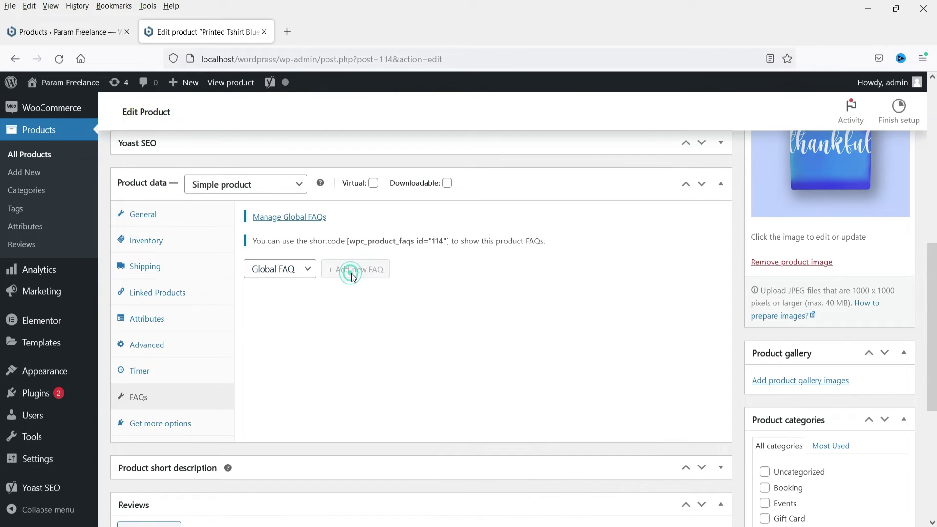
left_click(316, 308)
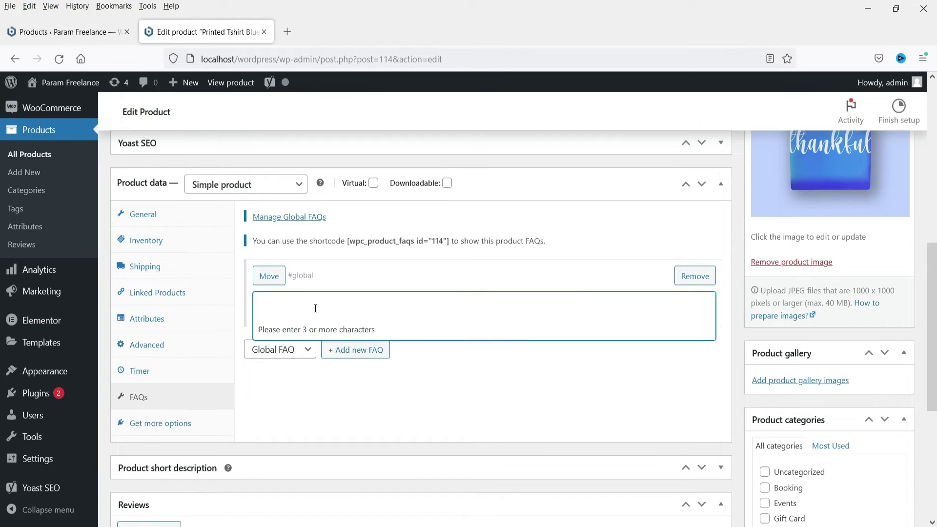
type("delive")
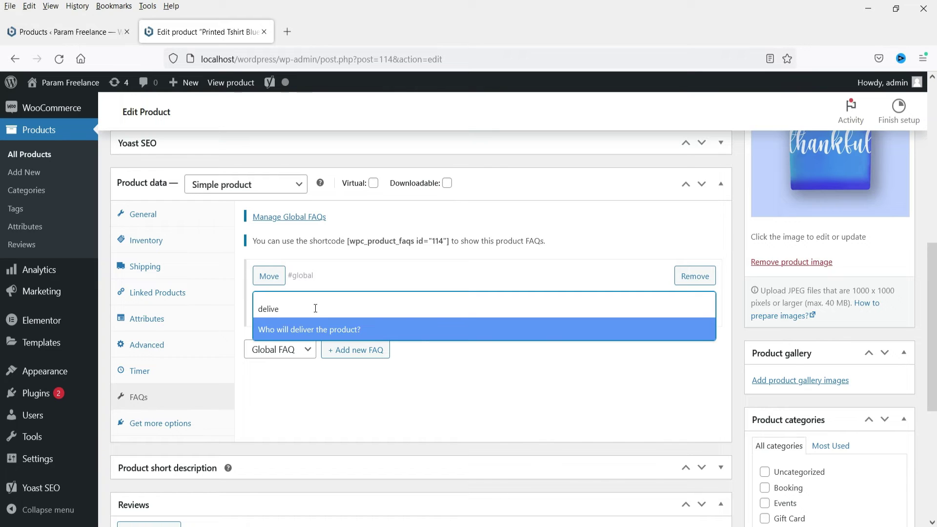
left_click(346, 331)
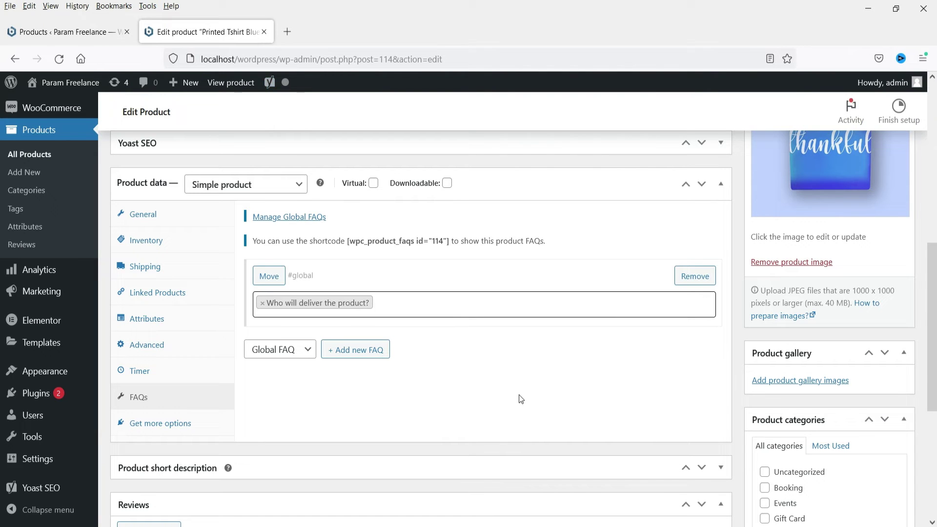
Set the FAQ type to Custom FAQ and add a new custom FAQ entry
left_click(286, 351)
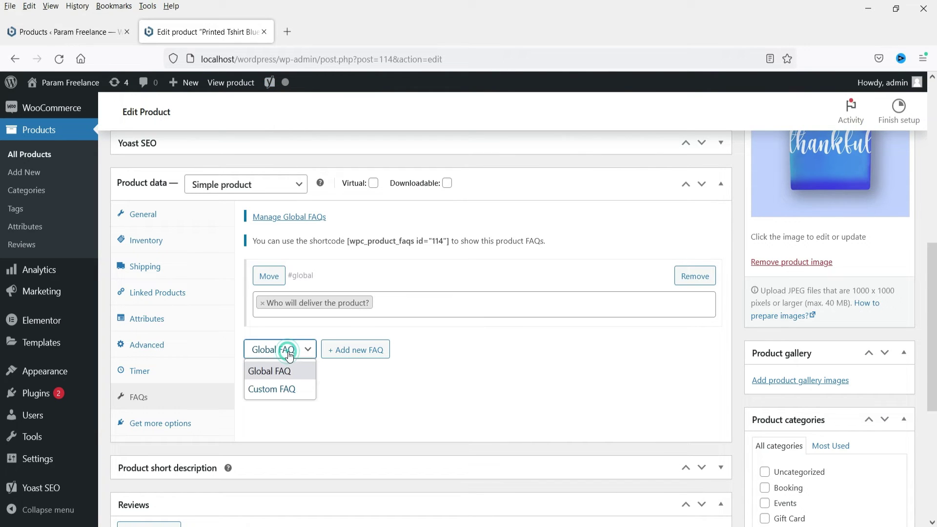
left_click(287, 388)
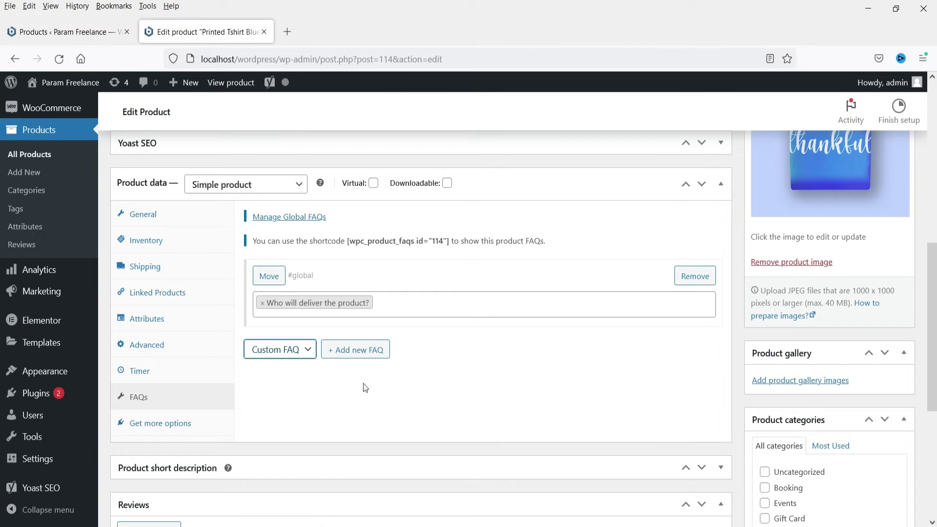
left_click(276, 352)
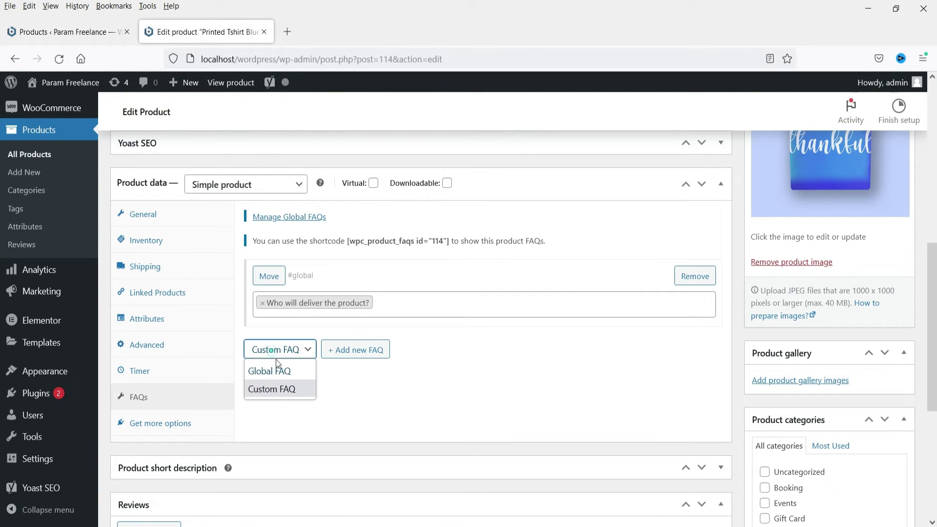
left_click(280, 391)
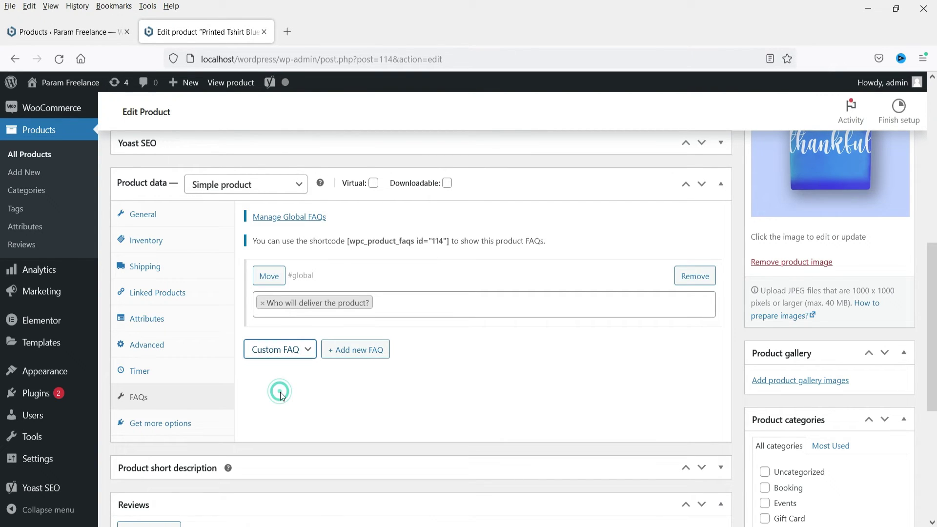
left_click(366, 351)
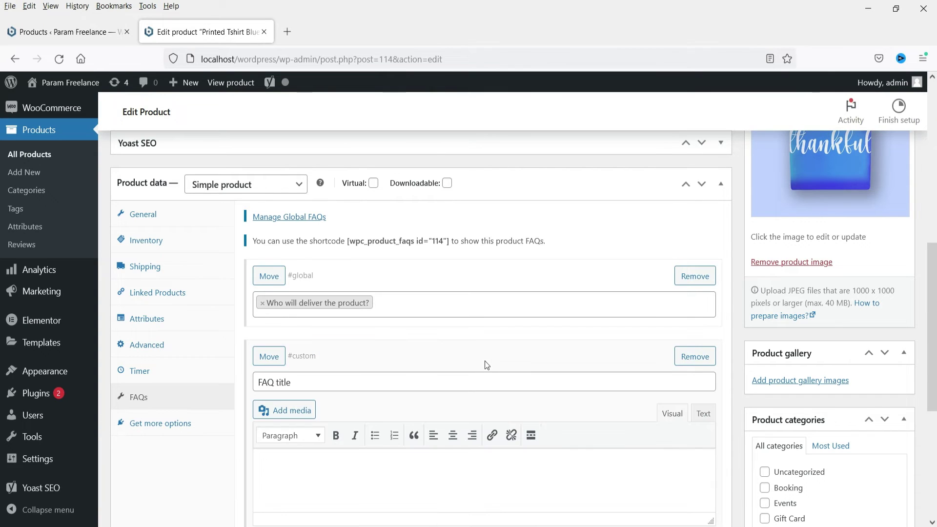
Title the custom FAQ 'What is the type of fabric?' with the answer 'It is 100% cotton.'
scroll(464, 311, "down", 2)
triple_click(318, 247)
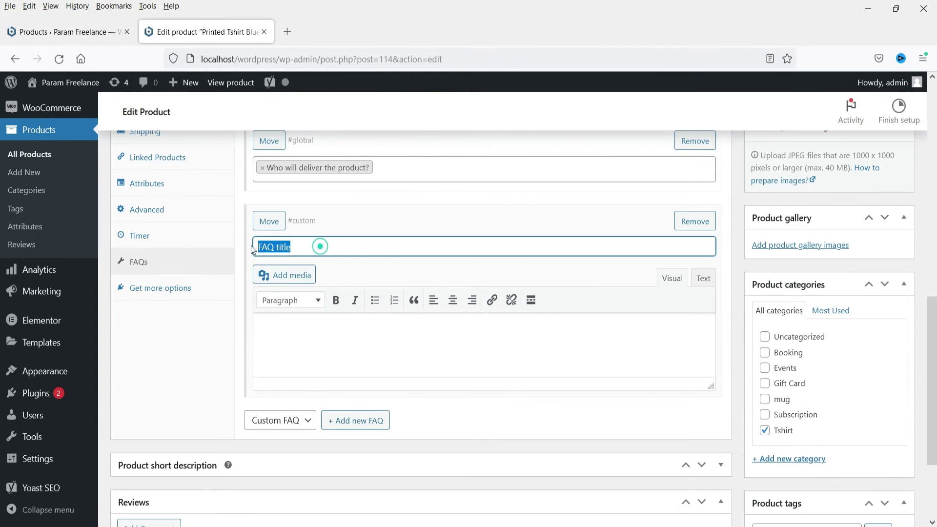
type("W")
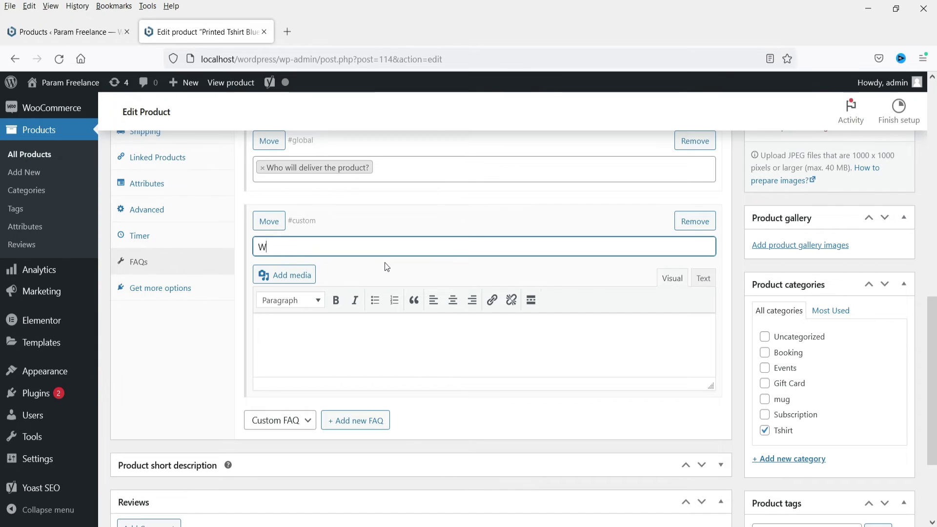
type("hat is the type of fa")
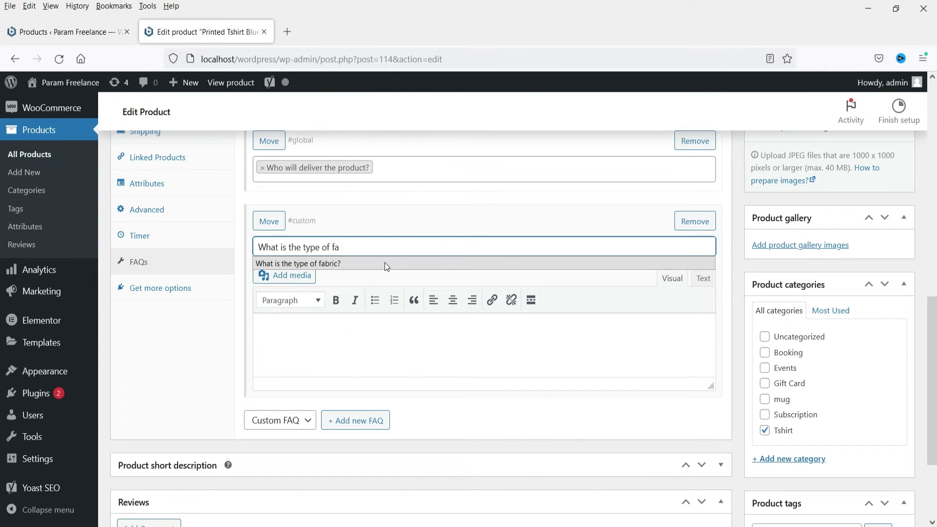
type("bric?")
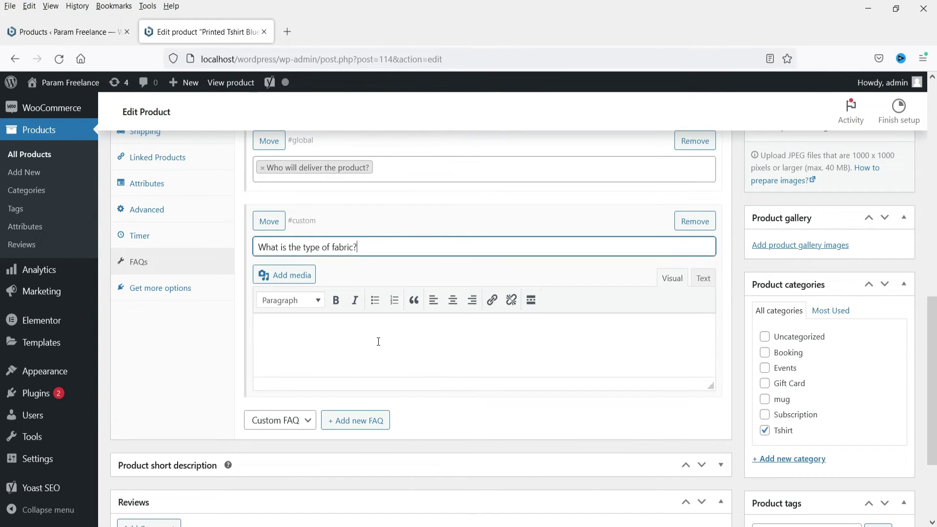
left_click(378, 339)
type("It is 100% cotton.")
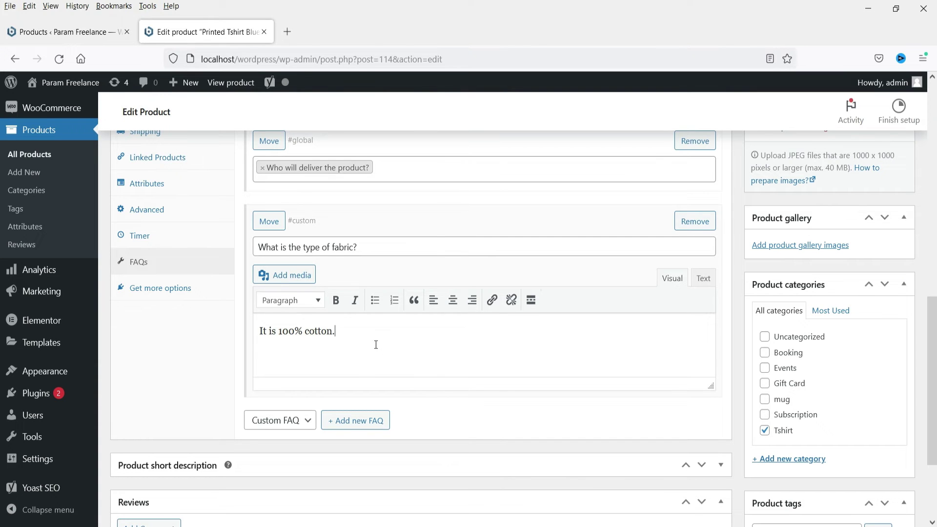
scroll(376, 345, "down", 3)
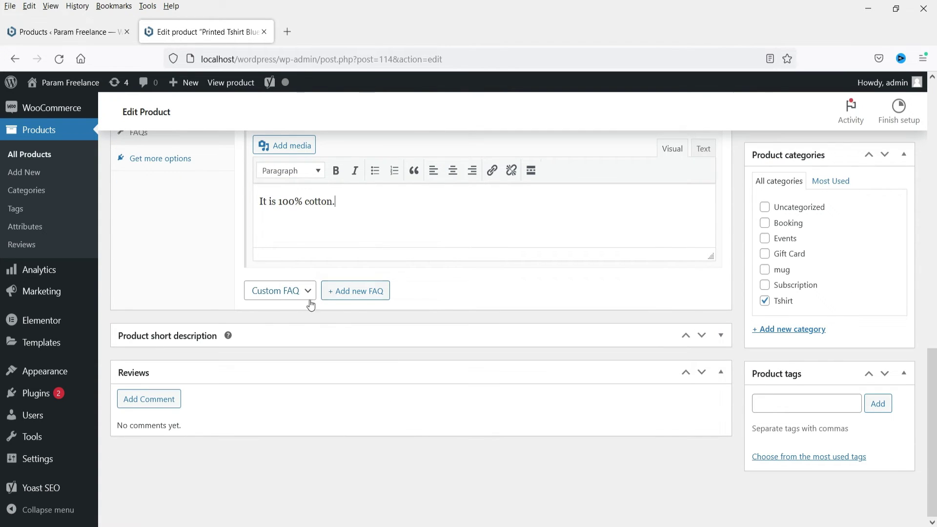
left_click(355, 291)
Replace the second custom FAQ's placeholder title with 'Is color long lasting?'
left_click_drag(420, 323, 220, 327)
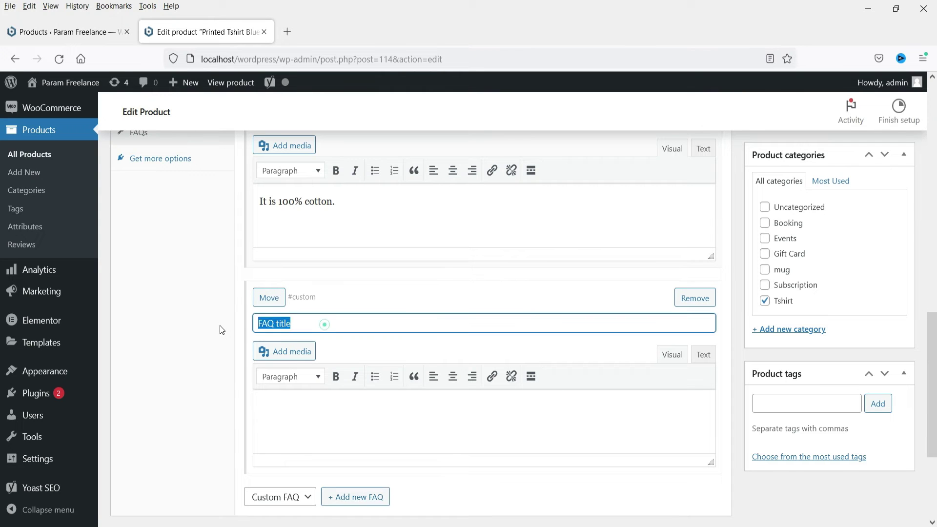
key("BackSpace")
type("Is")
left_click(282, 338)
left_click(316, 423)
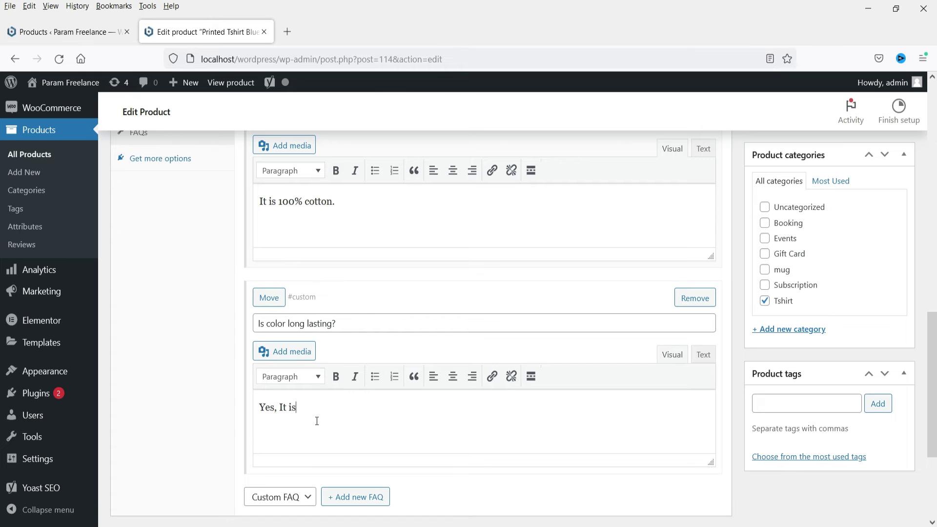
scroll(313, 339, "down", 3)
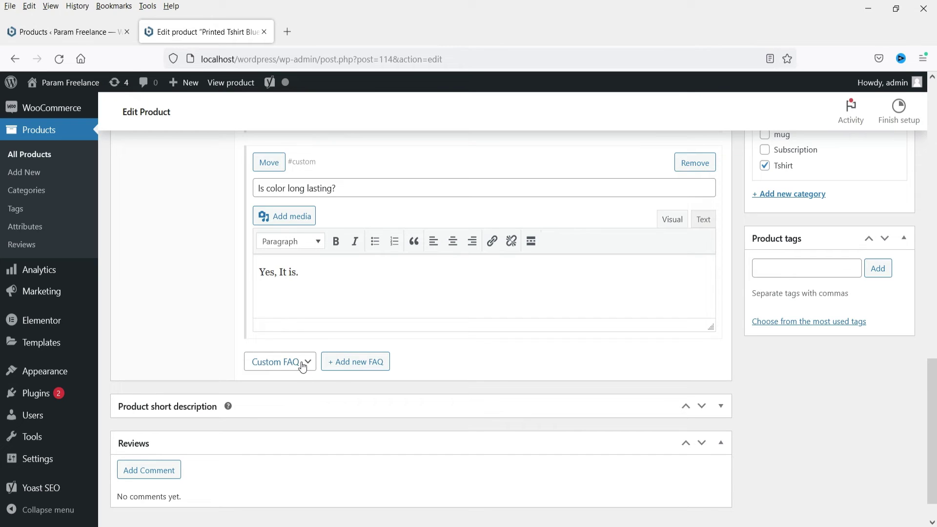
Add a third custom FAQ 'Can I order 2 at a time?' answered 'Yes, you can.'
left_click(367, 363)
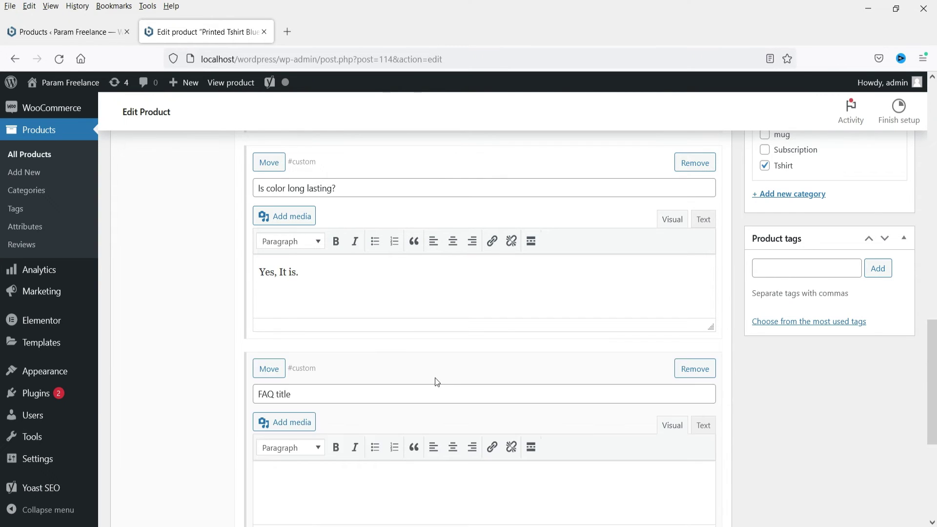
left_click(356, 395)
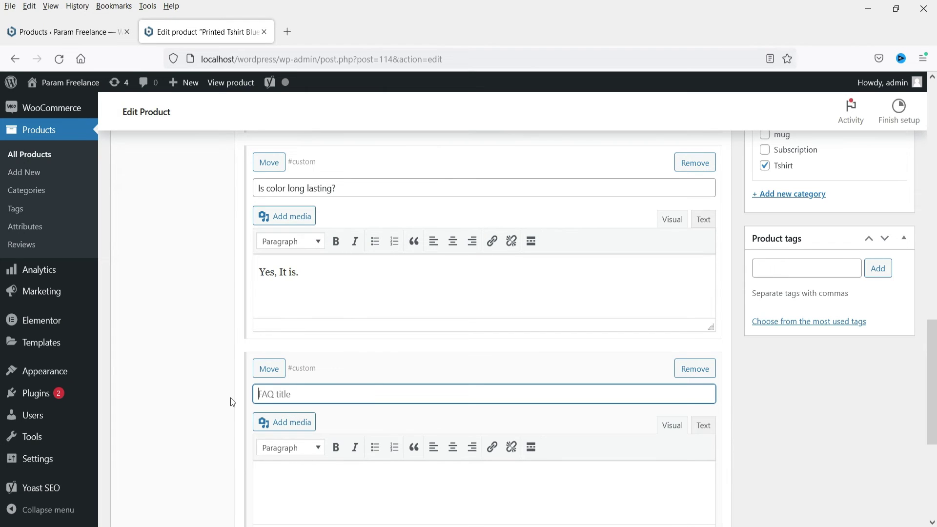
type("Can")
left_click(315, 406)
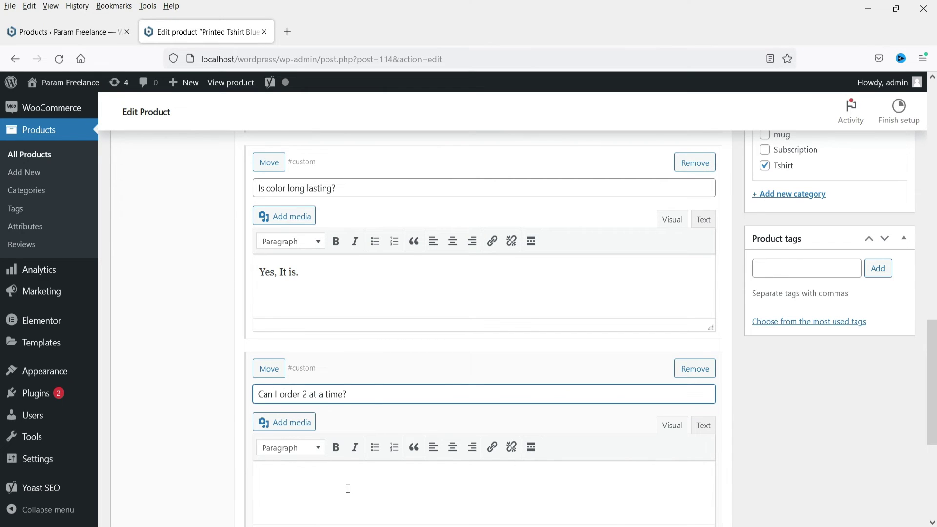
left_click(348, 489)
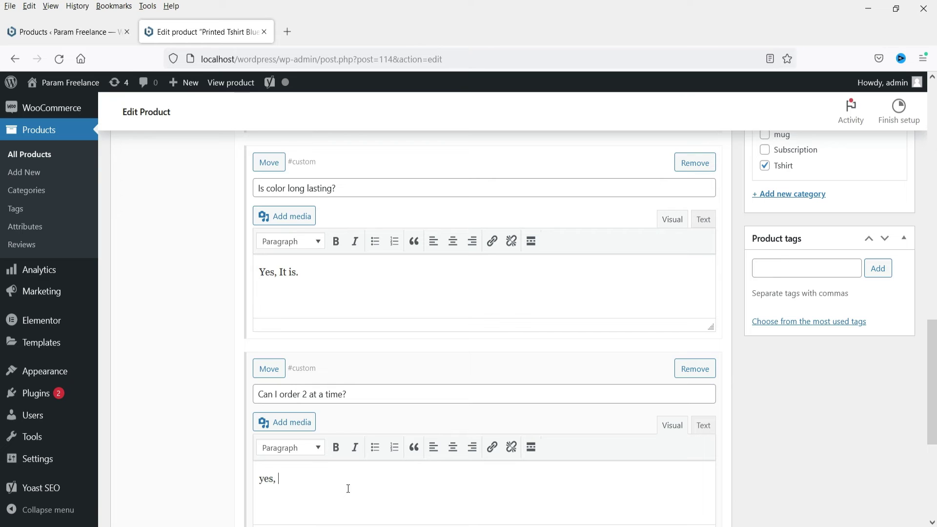
type("yes, you can.")
left_click_drag(265, 479, 259, 480)
type("YY")
Update the product and open its permalink in a new tab
scroll(868, 318, "up", 6)
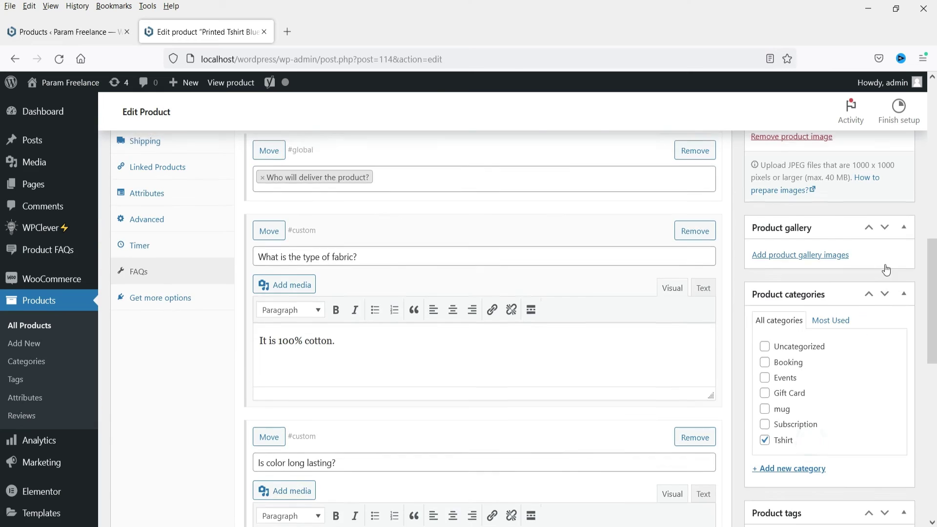
scroll(886, 270, "up", 7)
left_click(887, 199)
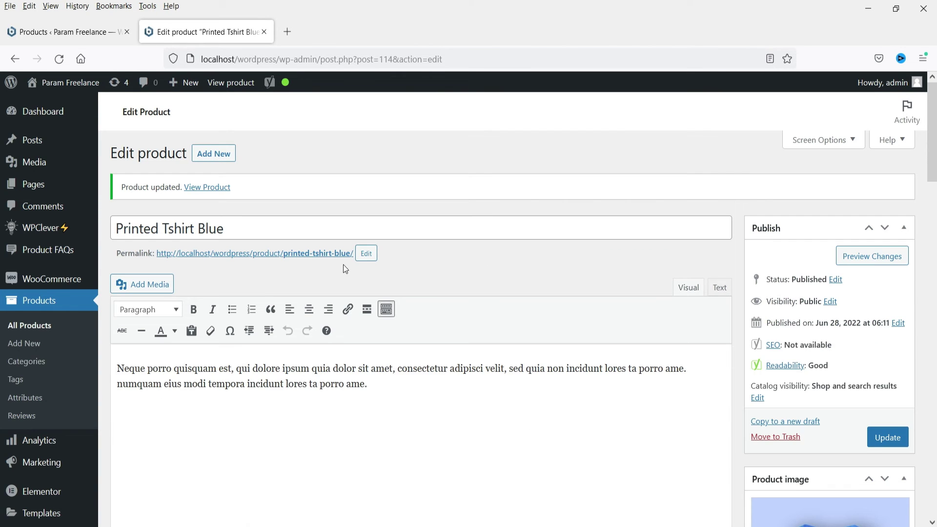
right_click(326, 259)
left_click(394, 268)
Confirm the storefront FAQs tab lists the delivery question plus three custom questions, then return to the editor
left_click(351, 30)
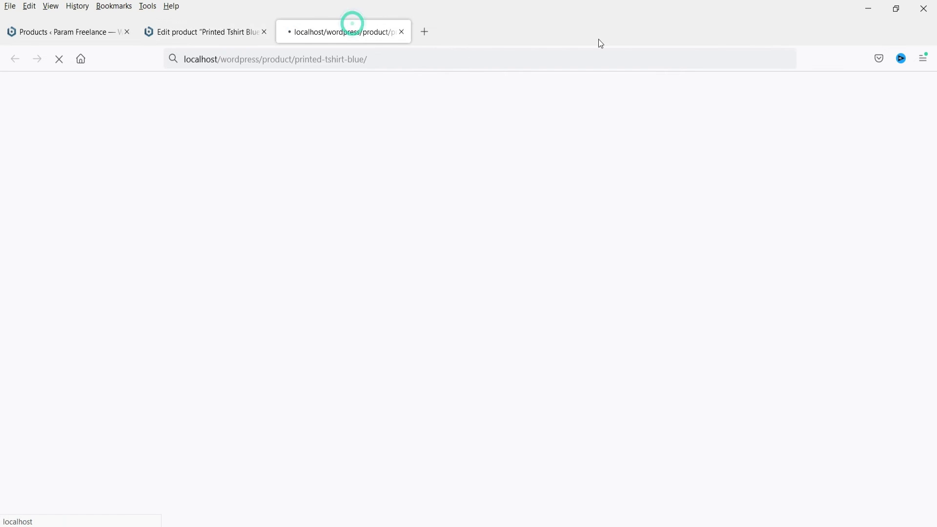
scroll(651, 168, "down", 10)
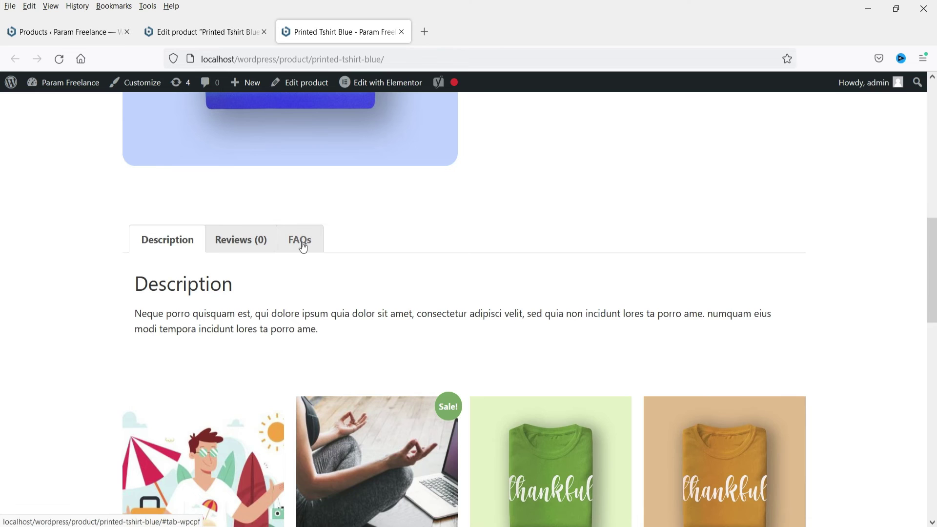
left_click(303, 247)
scroll(439, 242, "down", 4)
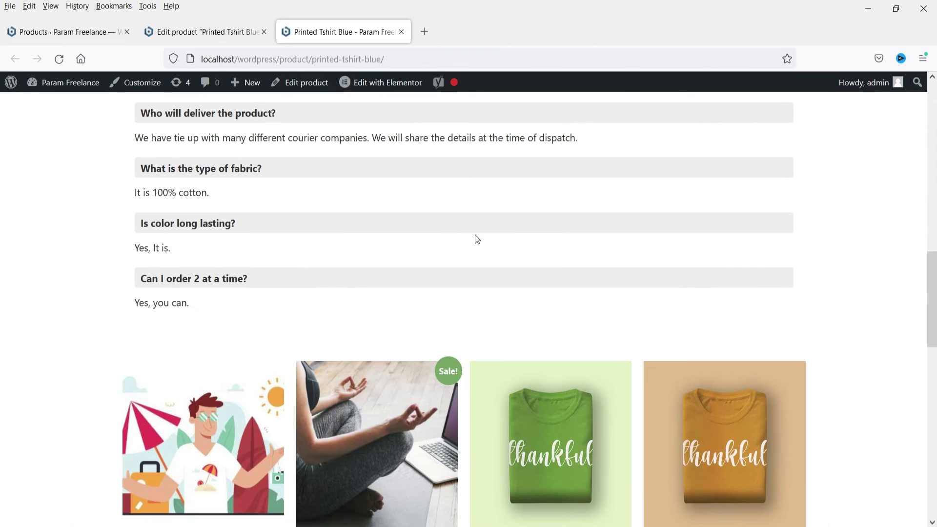
scroll(242, 153, "up", 3)
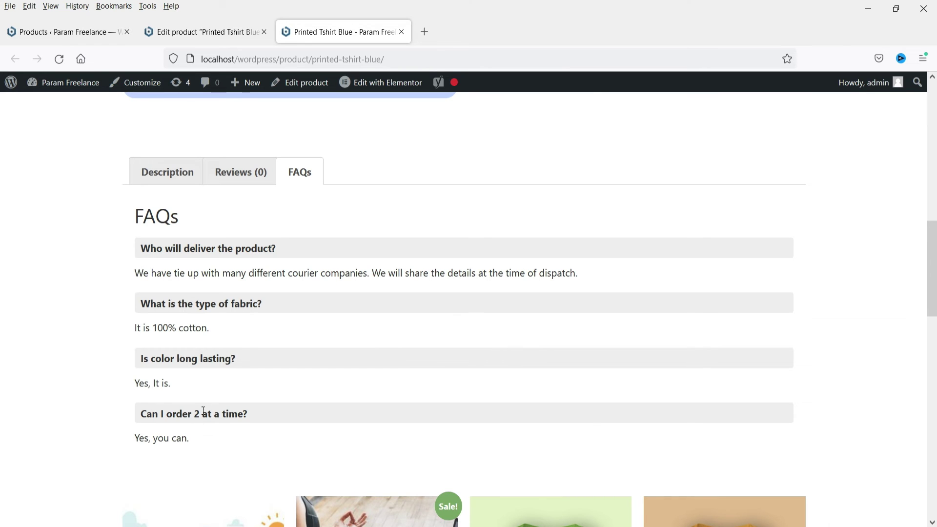
scroll(549, 256, "down", 4)
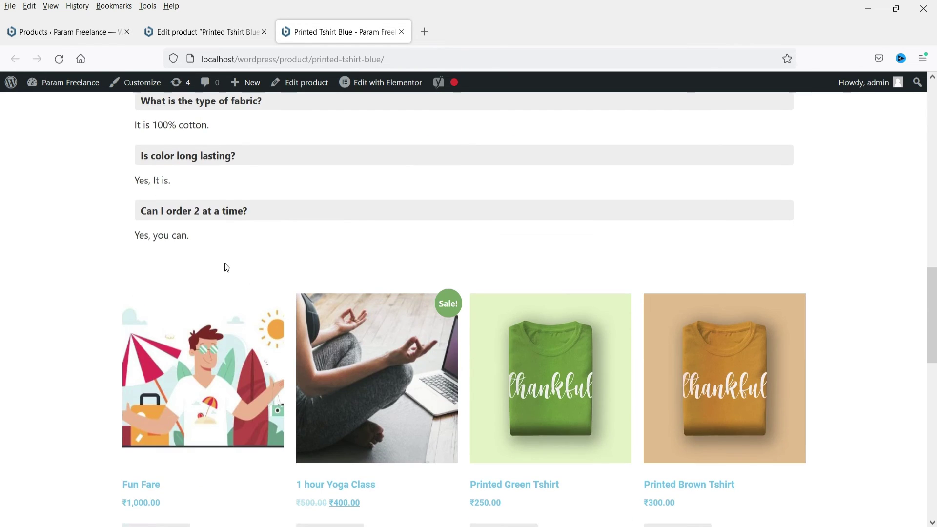
scroll(65, 283, "down", 10)
scroll(60, 287, "up", 6)
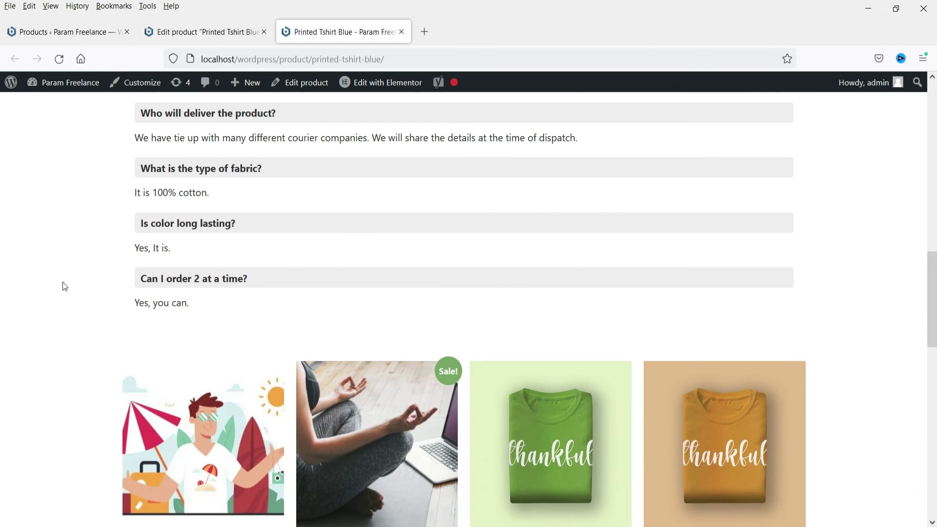
left_click(193, 30)
scroll(523, 239, "down", 8)
scroll(523, 239, "down", 3)
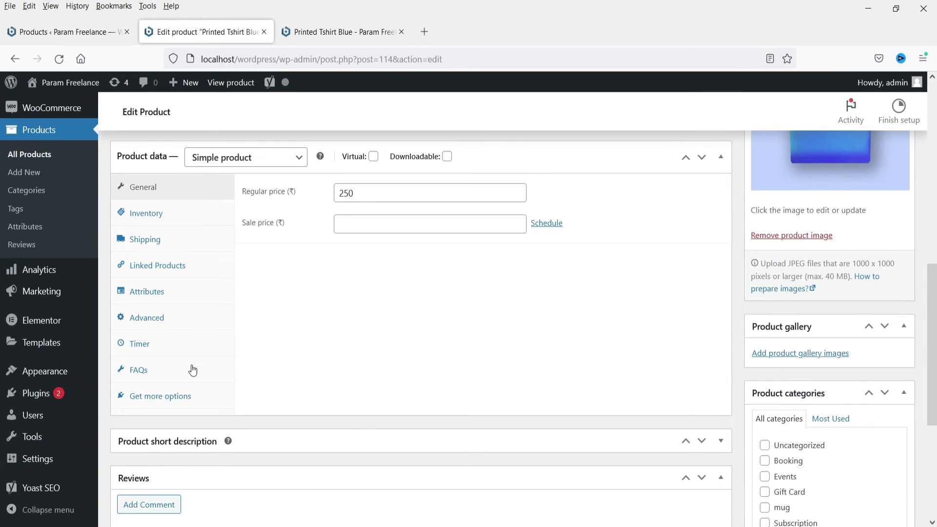
In the FAQs tab, drag the fabric FAQ below the colour FAQ
left_click(142, 371)
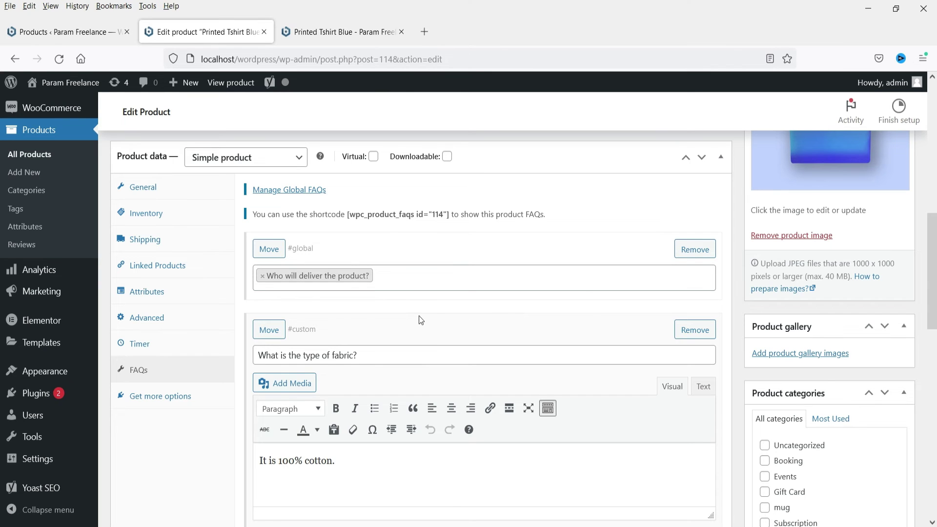
scroll(419, 315, "down", 1)
scroll(415, 299, "down", 1)
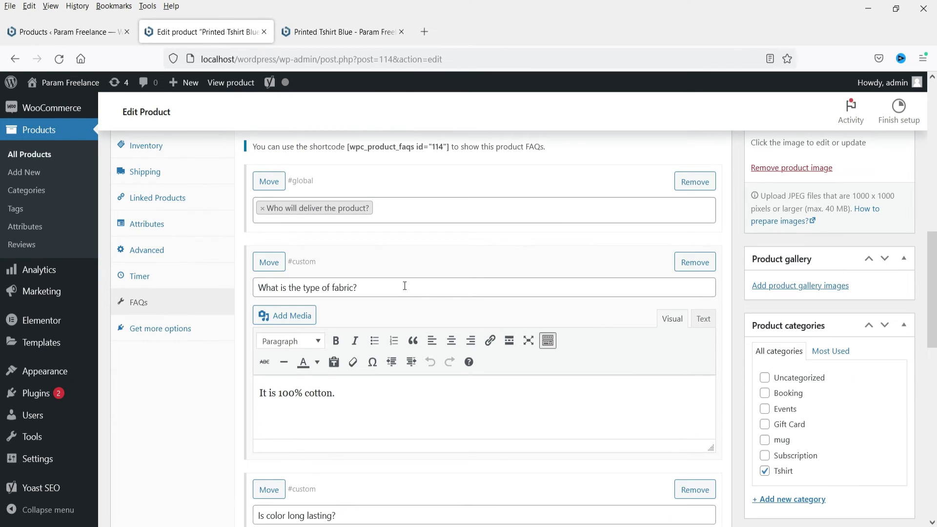
left_click_drag(271, 267, 273, 340)
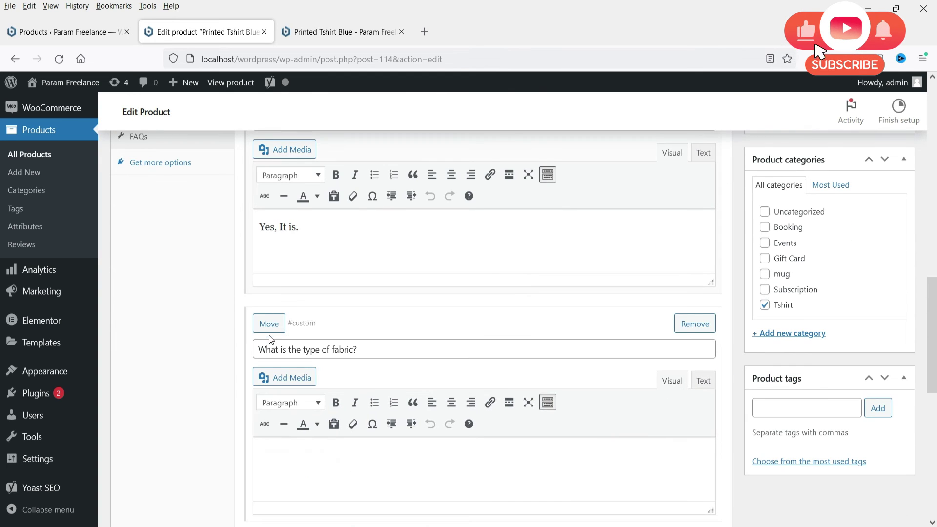
scroll(293, 342, "up", 5)
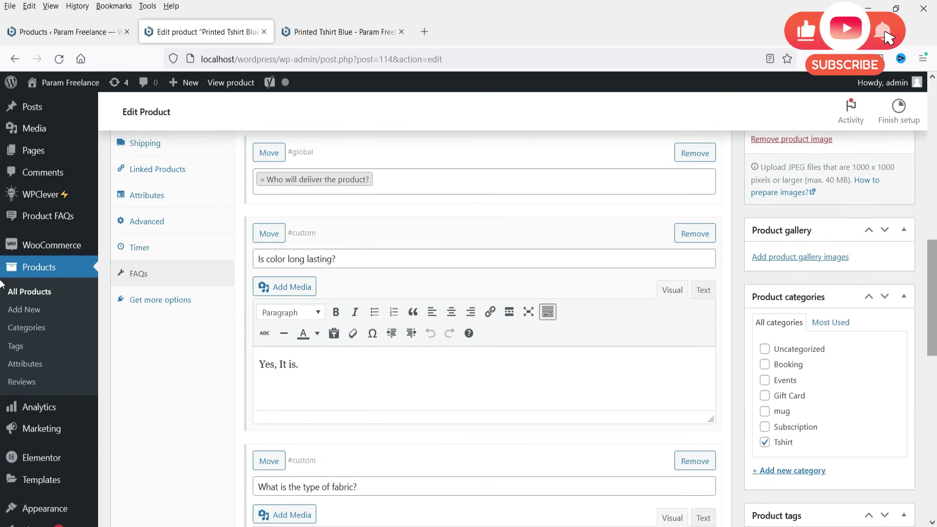
scroll(919, 264, "up", 10)
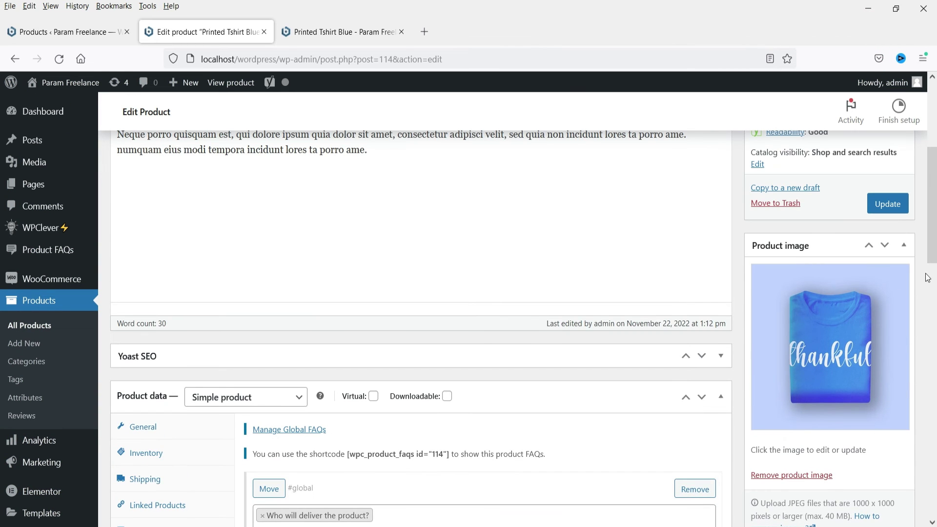
Update Printed Tshirt Blue to save the new FAQ order, then view the storefront page
left_click(351, 25)
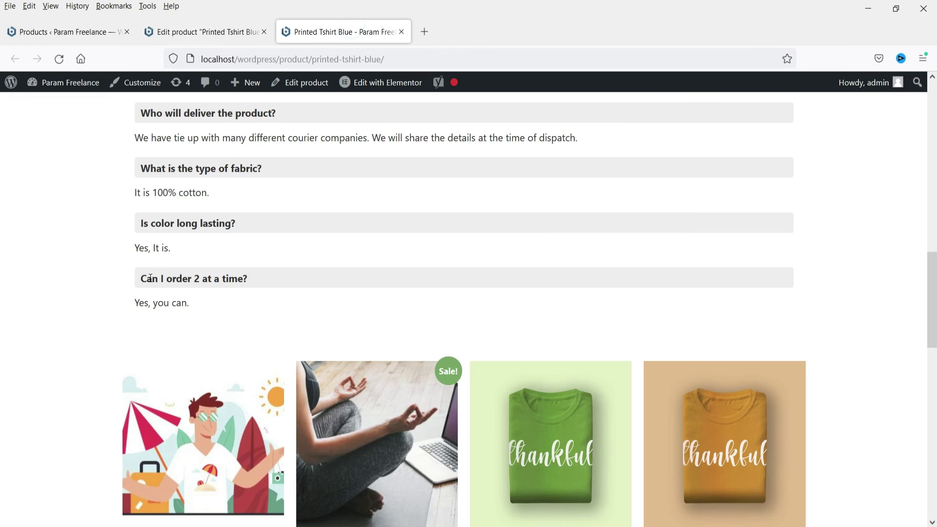
scroll(475, 245, "down", 5)
scroll(147, 291, "up", 7)
left_click(179, 29)
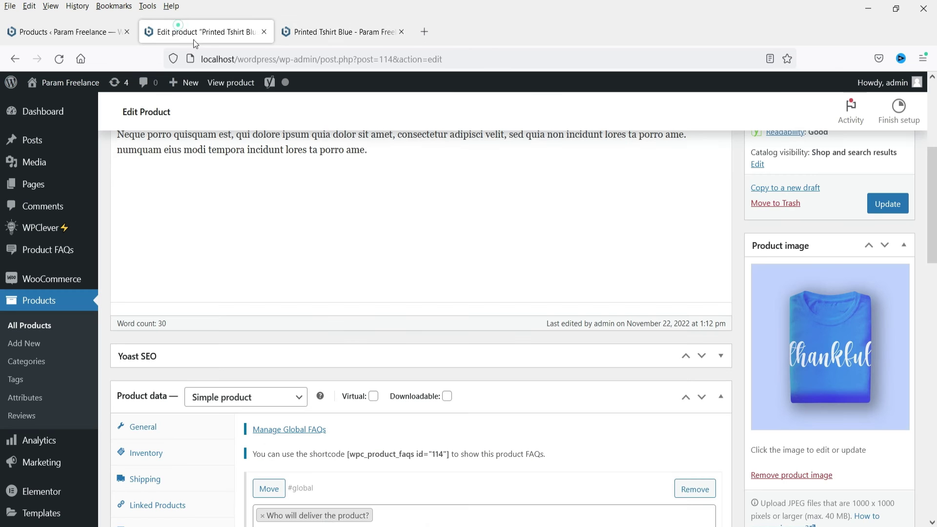
left_click(887, 205)
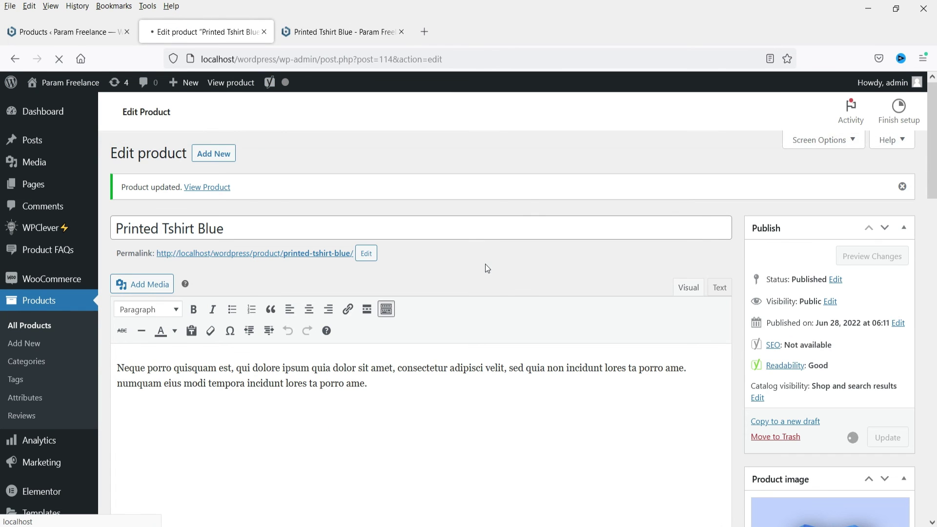
left_click(333, 37)
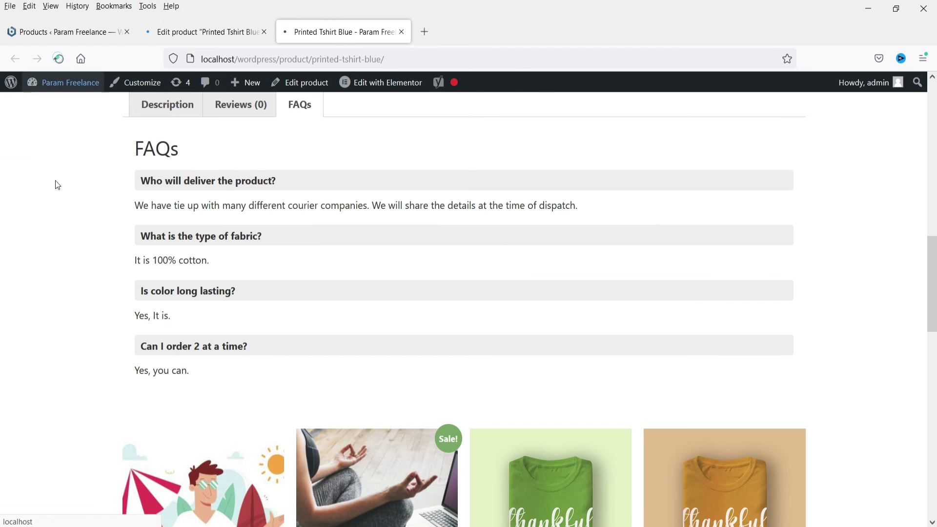
Reload the Printed Tshirt Blue page and check its FAQs list 'Is color long lasting?' before 'What is the type of fabric?'
left_click(59, 59)
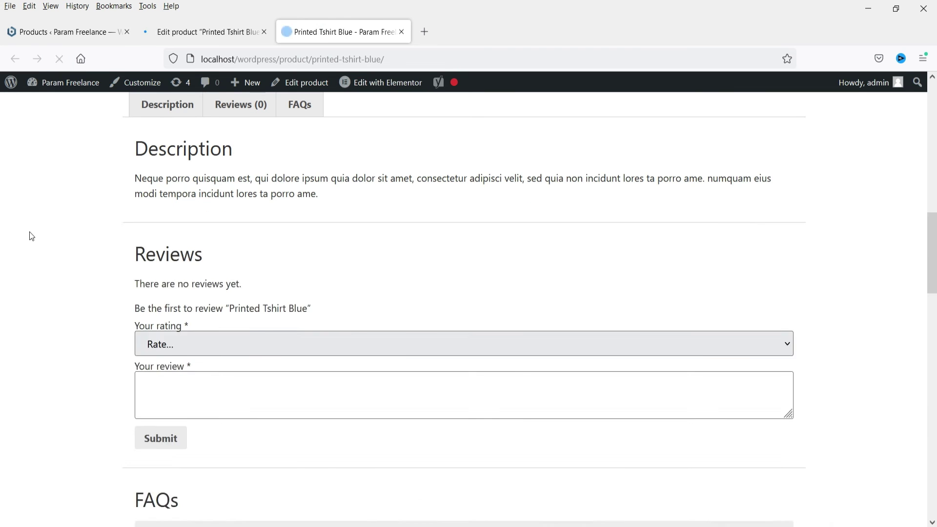
left_click(308, 105)
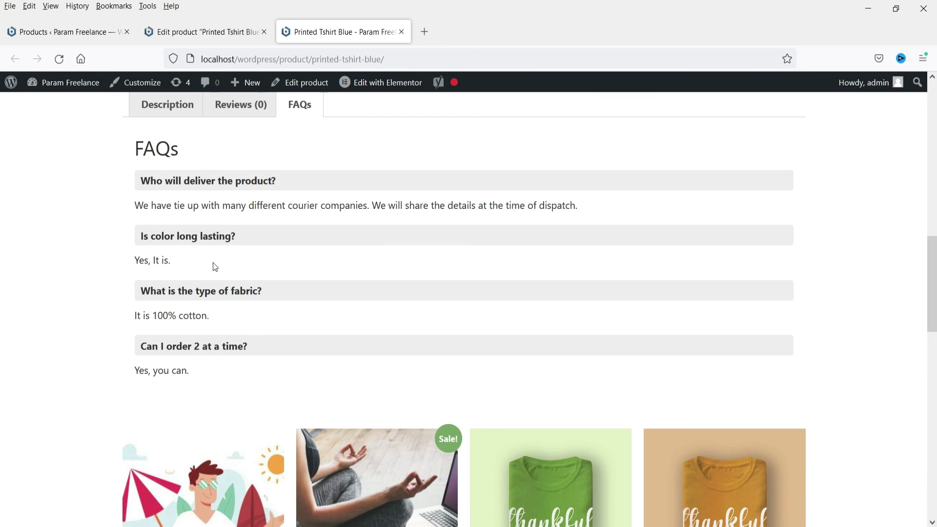
scroll(39, 270, "up", 3)
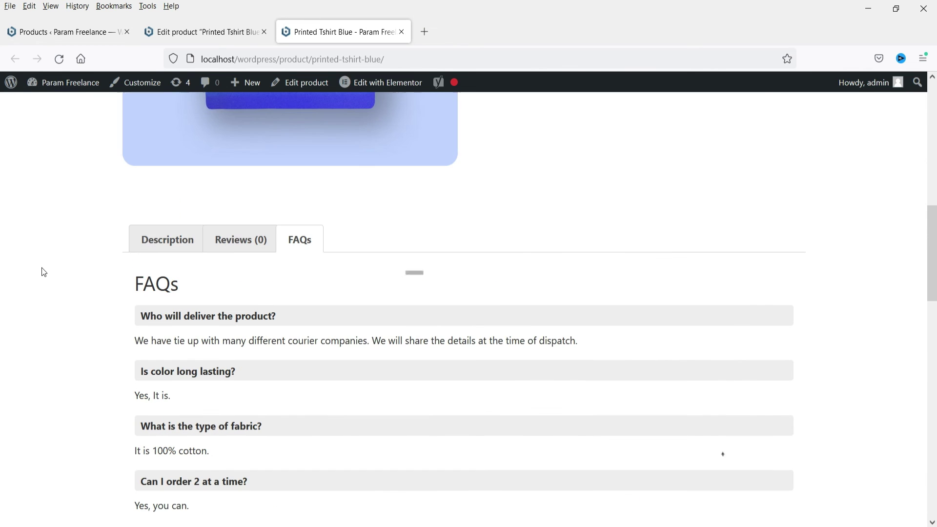